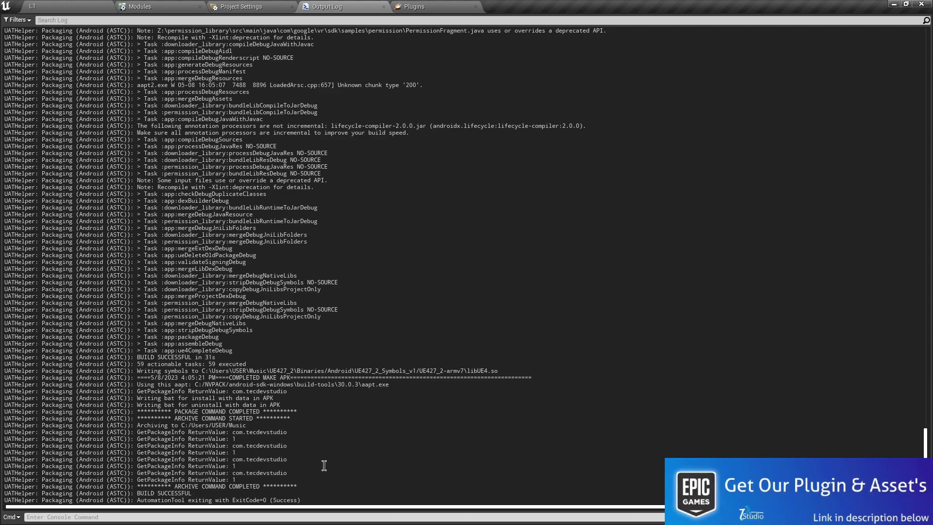
Highlight the ARCHIVE COMMAND COMPLETED line in the packaging log and minimize the editor window.
{"action": "left_click_drag", "start_coordinate": [302, 481], "coordinate": [339, 489]}
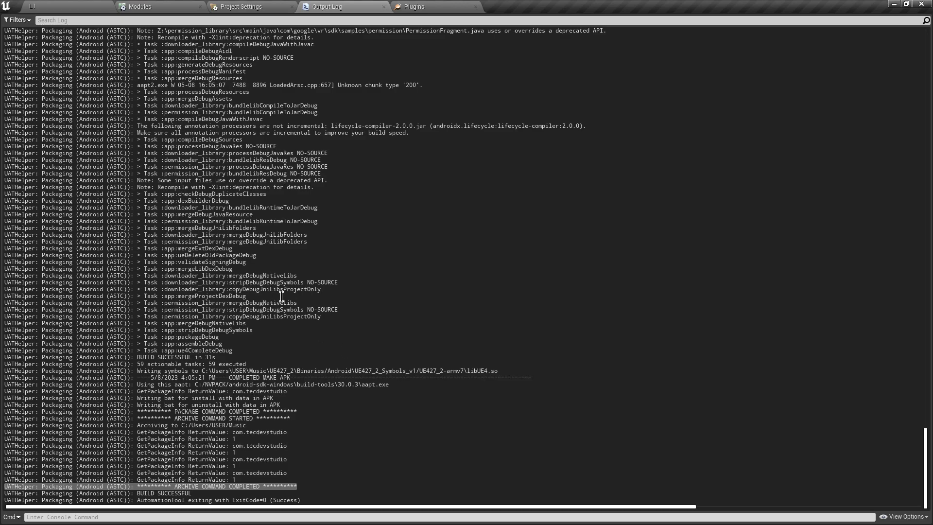
{"action": "double_click", "coordinate": [887, 4]}
{"action": "left_click", "coordinate": [889, 11]}
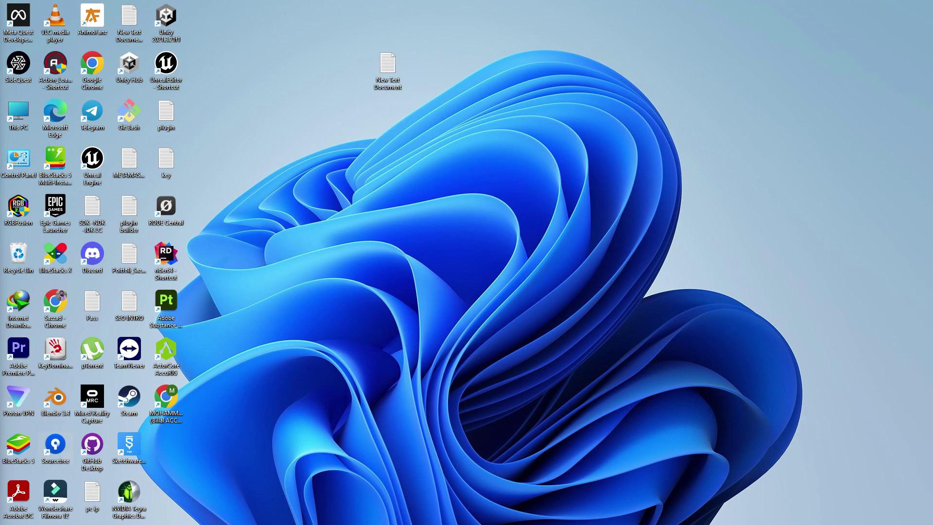
Open the Videos folder in File Explorer and review the JDK8U301, Android Studio 4.0 and CodeWorks-1R7 installers.
{"action": "key", "text": "super+e"}
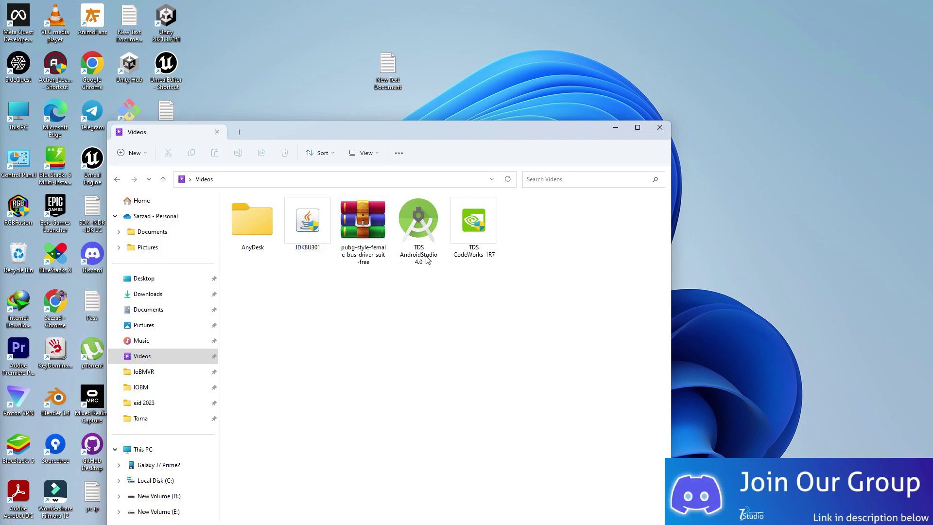
{"action": "mouse_move", "coordinate": [427, 261]}
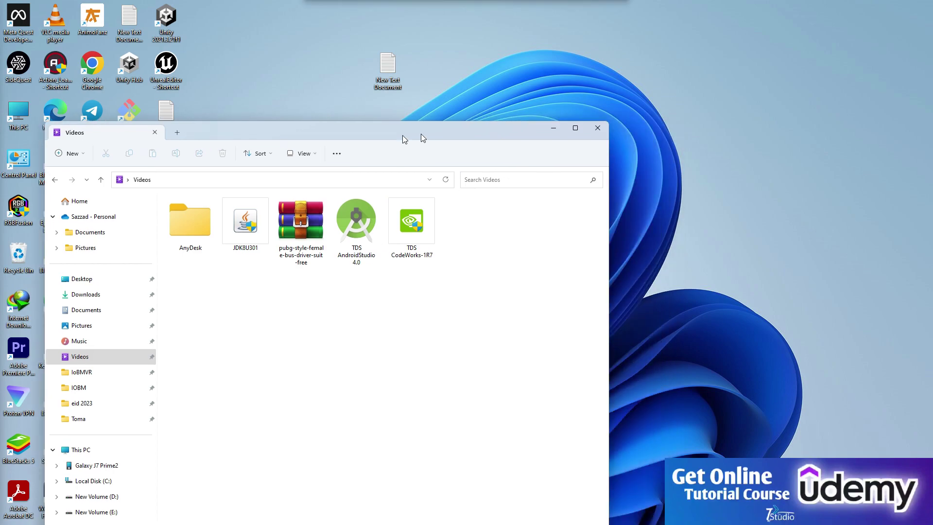
{"action": "key", "text": "alt+F4"}
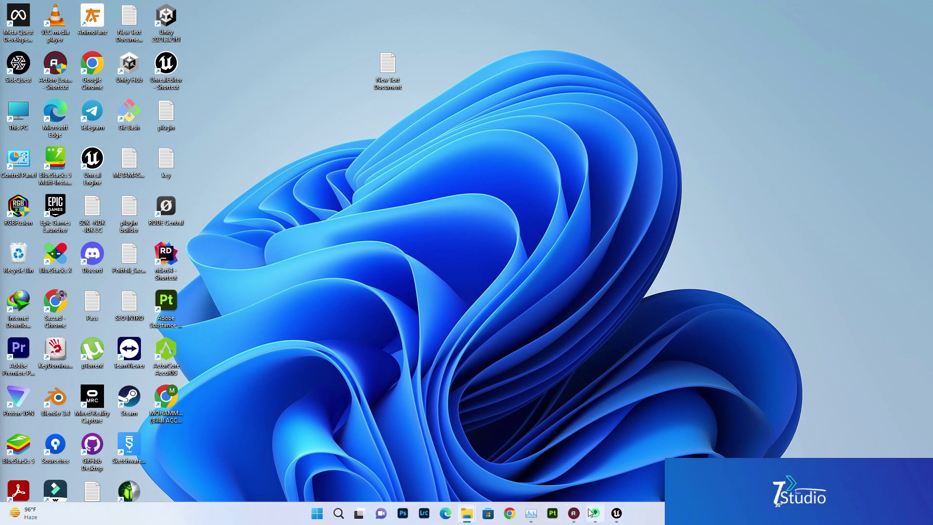
Switch to Android Studio, open its SDK Manager and review the list of Android SDK platforms.
{"action": "mouse_move", "coordinate": [594, 511]}
{"action": "left_click", "coordinate": [586, 467]}
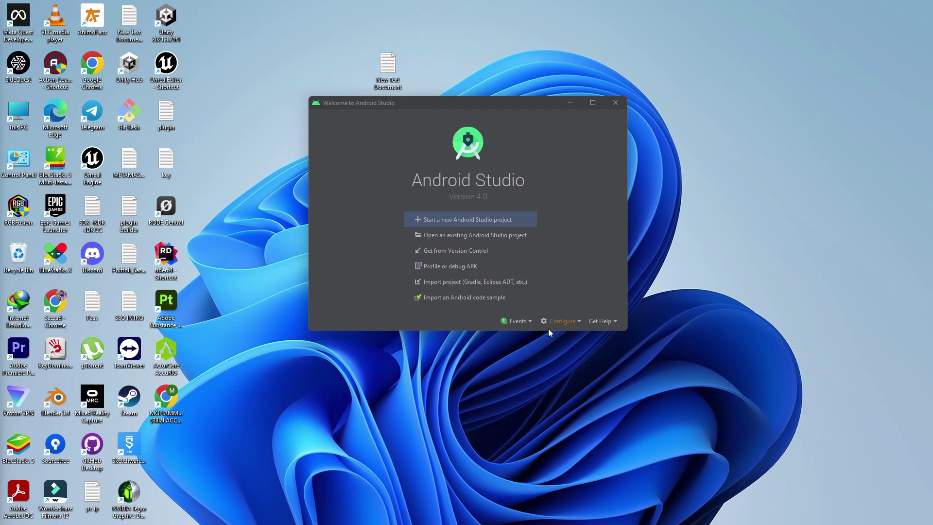
{"action": "left_click", "coordinate": [567, 324]}
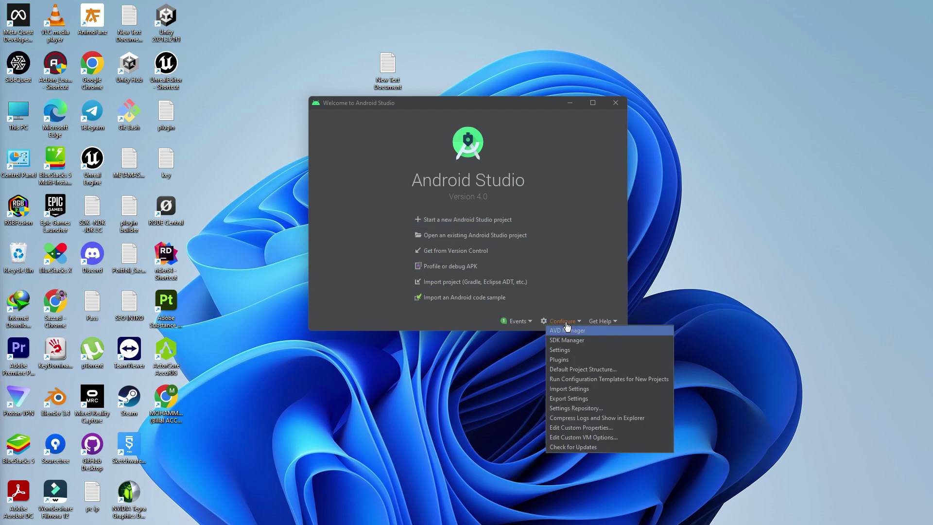
{"action": "left_click", "coordinate": [557, 337]}
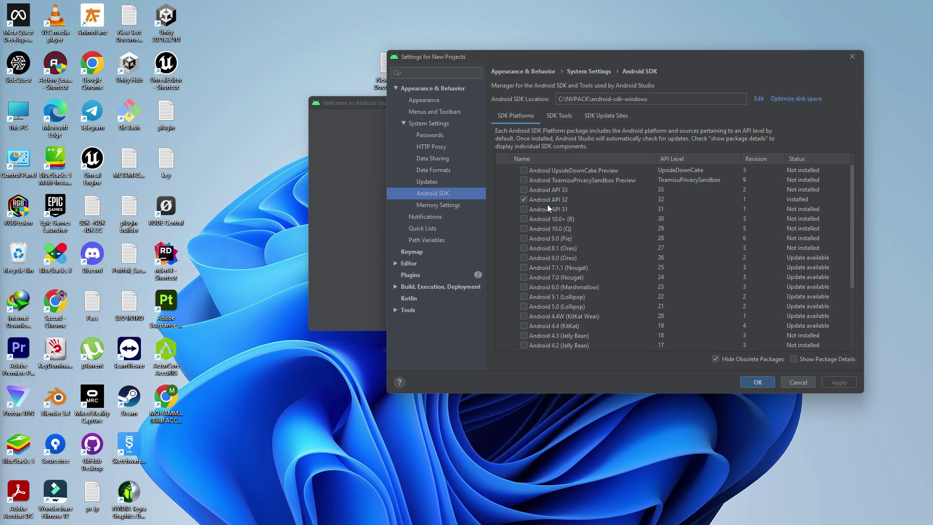
{"action": "scroll", "coordinate": [572, 203], "scroll_direction": "down", "scroll_amount": 3}
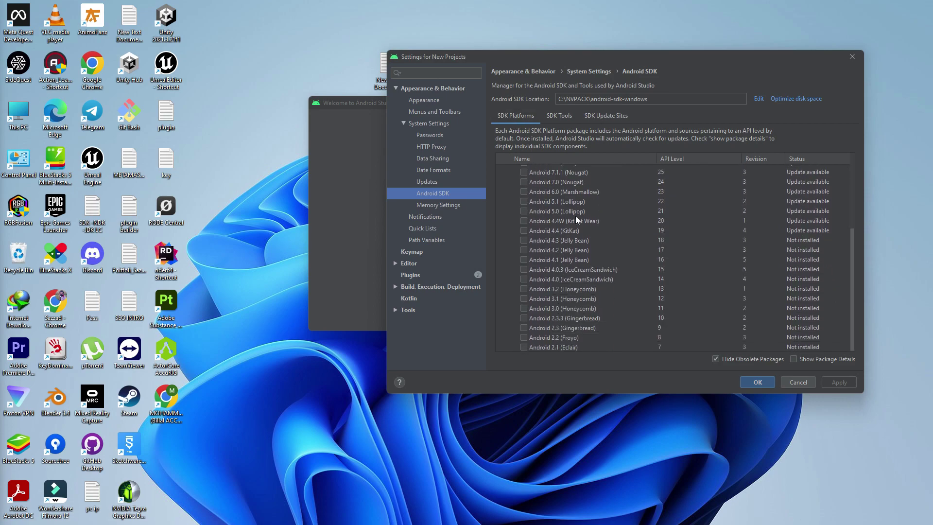
Show package details for the SDK tools and examine which Build-Tools and NDK (Side by side) versions are installed.
{"action": "left_click", "coordinate": [559, 117]}
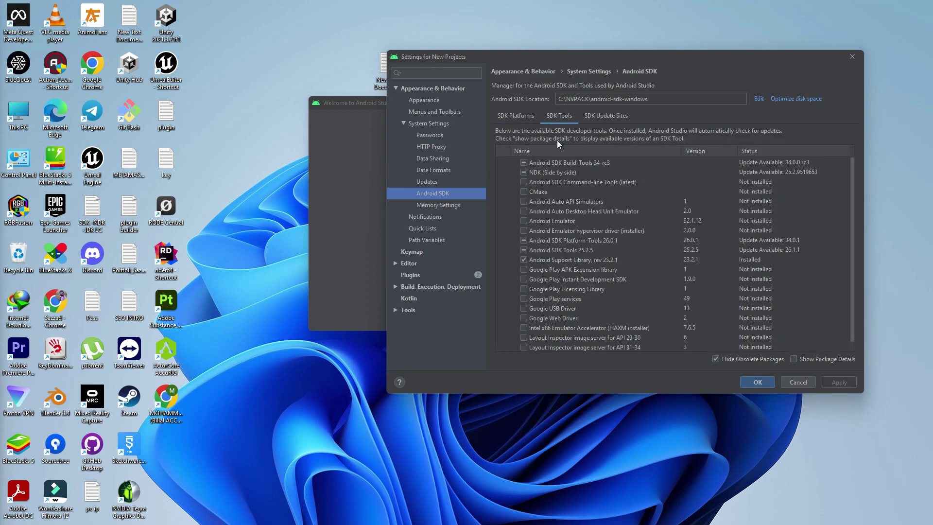
{"action": "left_click", "coordinate": [794, 360]}
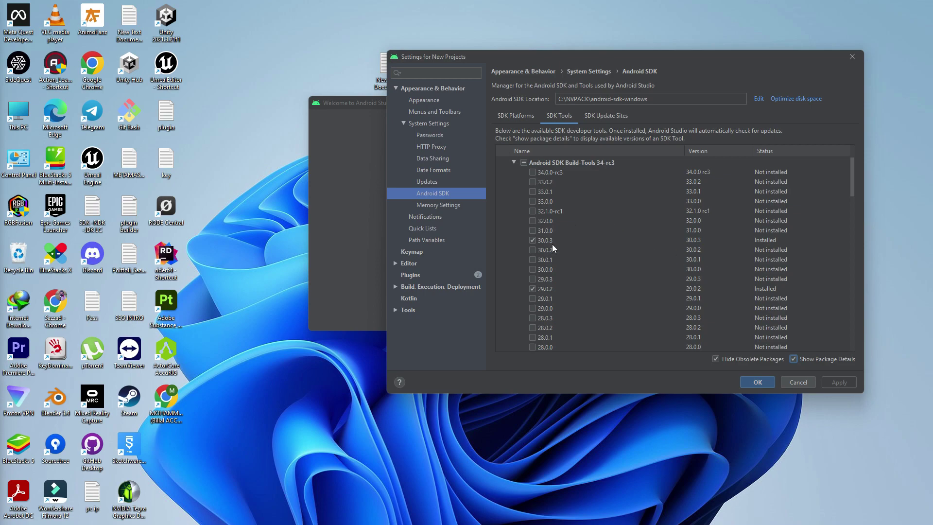
{"action": "scroll", "coordinate": [559, 293], "scroll_direction": "down", "scroll_amount": 6}
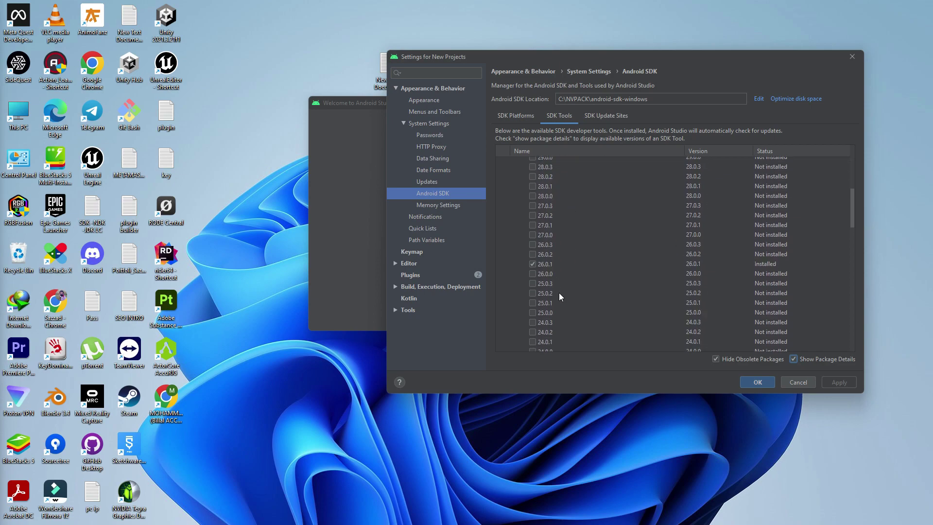
{"action": "scroll", "coordinate": [556, 250], "scroll_direction": "down", "scroll_amount": 6}
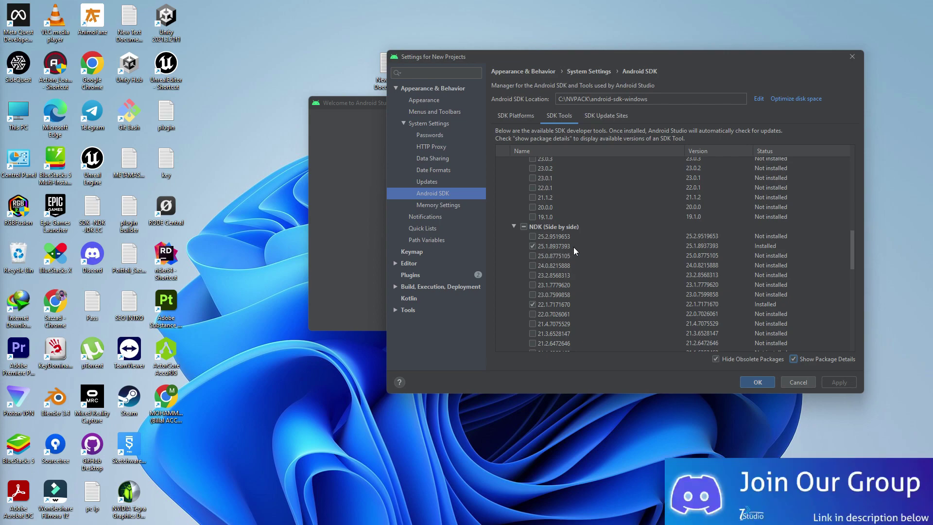
{"action": "scroll", "coordinate": [575, 247], "scroll_direction": "down", "scroll_amount": 1}
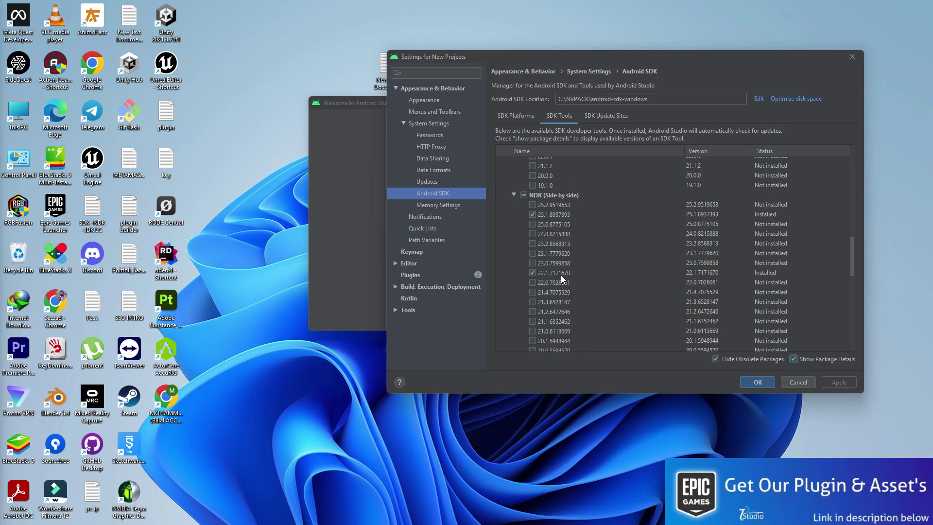
{"action": "left_click", "coordinate": [758, 382]}
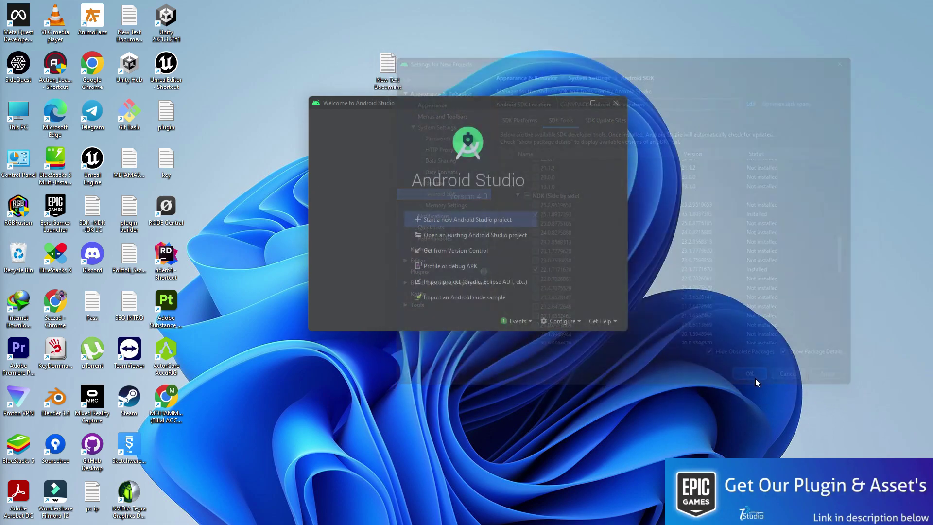
{"action": "left_click", "coordinate": [571, 102]}
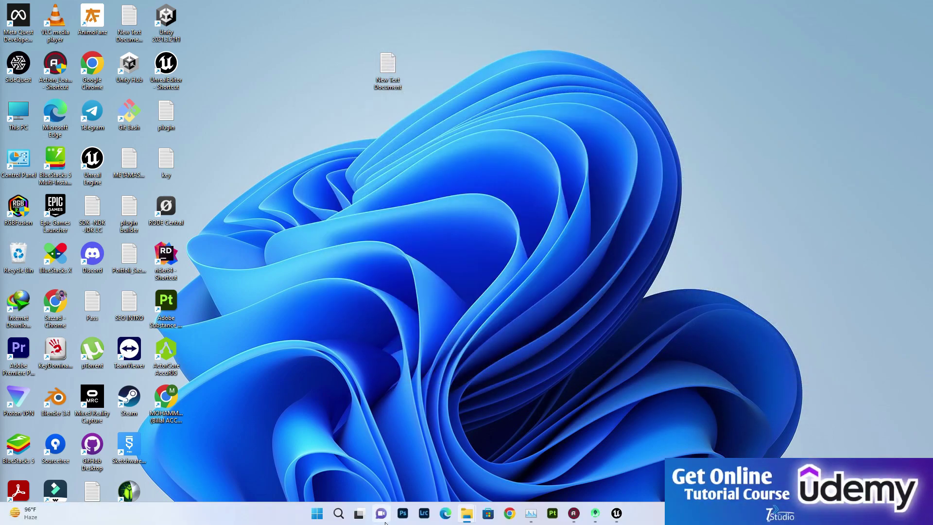
Switch to File Explorer and open the folder C:\Program Files\Java\jdk1.8.0_301\bin.
{"action": "key", "text": "alt+Tab"}
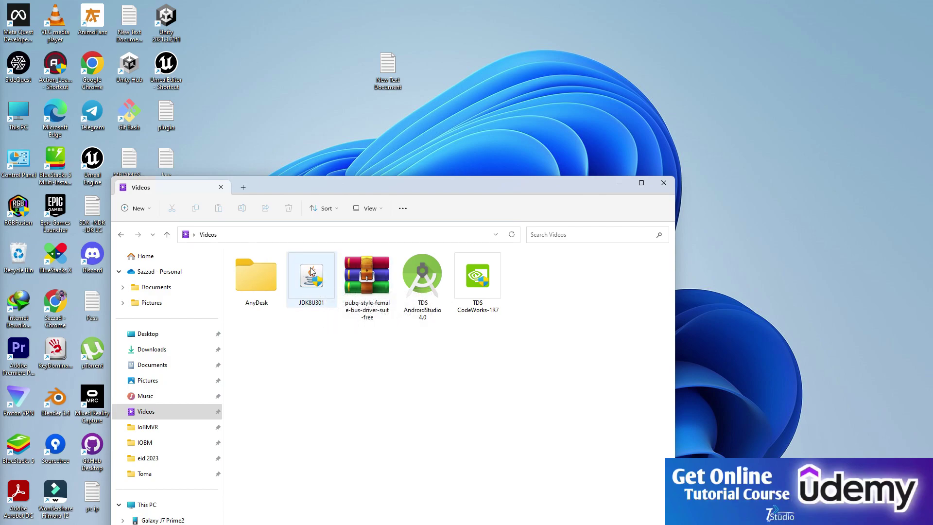
{"action": "left_click", "coordinate": [620, 183]}
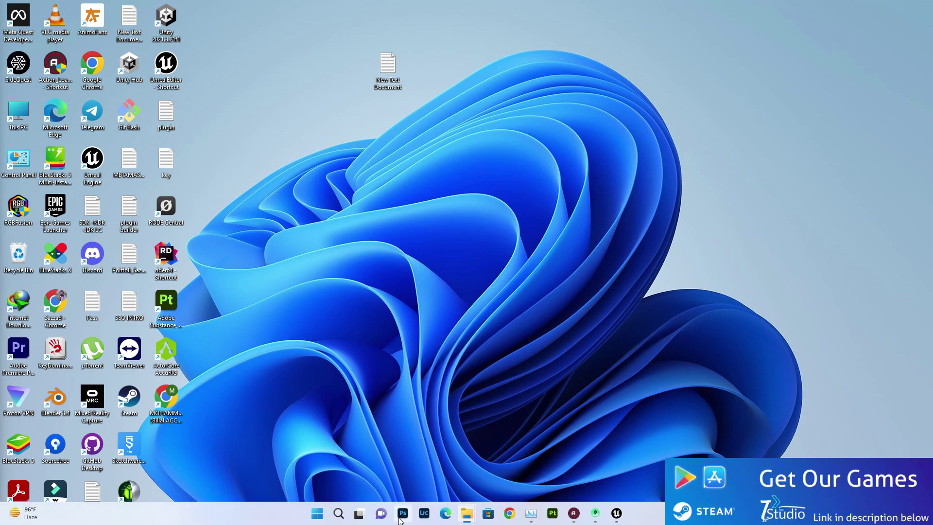
{"action": "mouse_move", "coordinate": [466, 513]}
{"action": "left_click", "coordinate": [448, 449]}
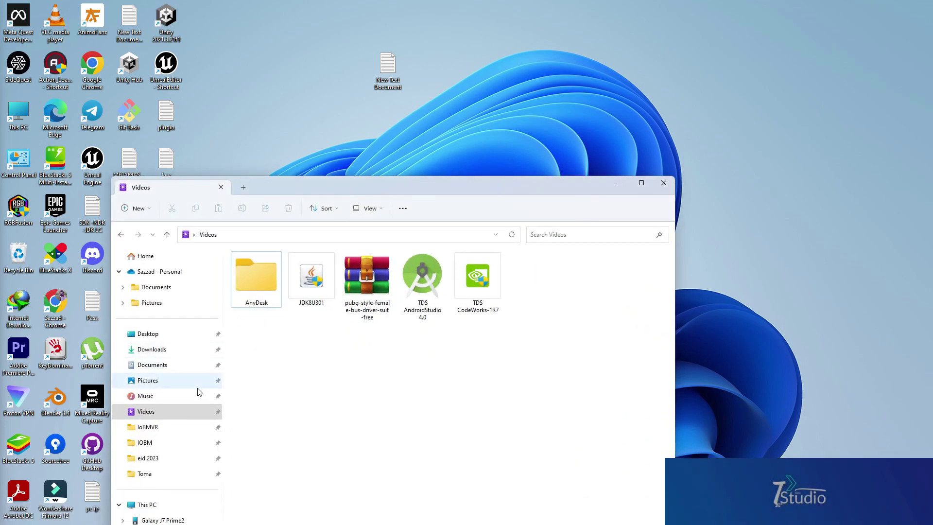
{"action": "left_click_drag", "start_coordinate": [333, 194], "coordinate": [304, 78]}
{"action": "left_click", "coordinate": [129, 423]}
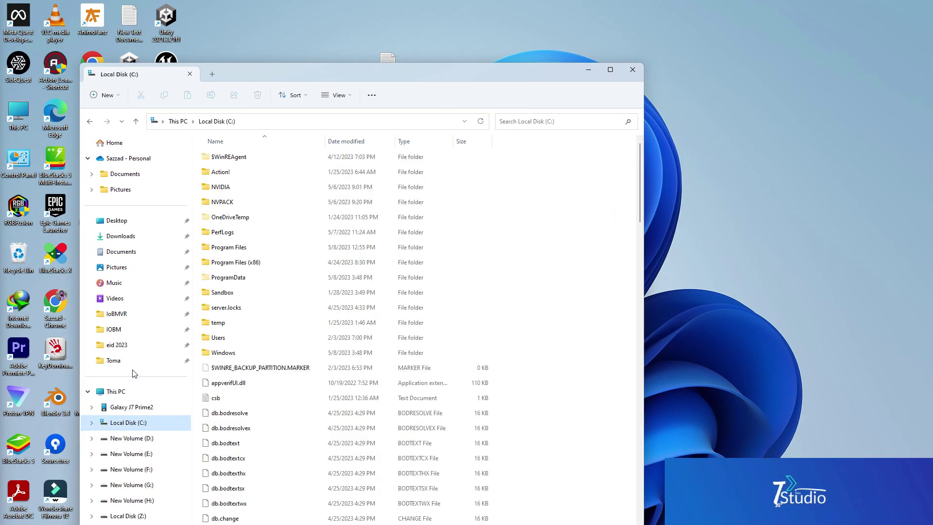
{"action": "double_click", "coordinate": [250, 246]}
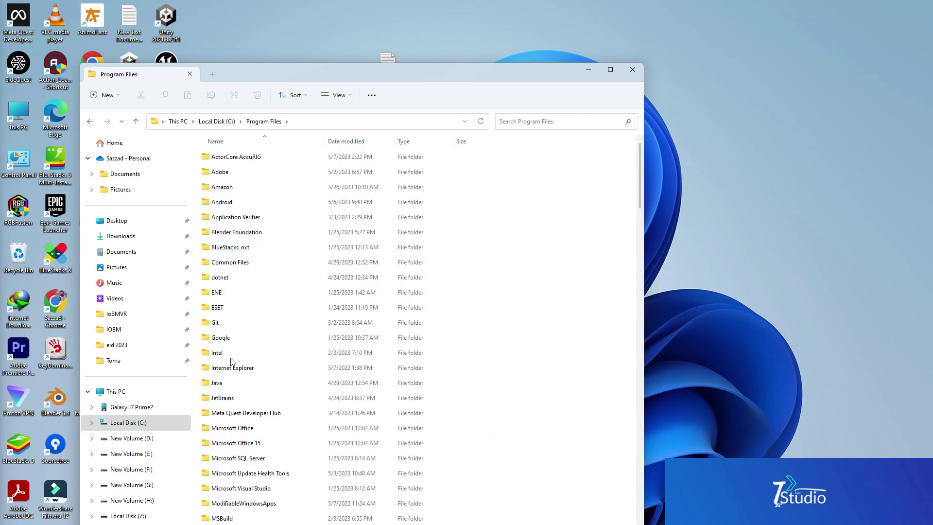
{"action": "double_click", "coordinate": [243, 383]}
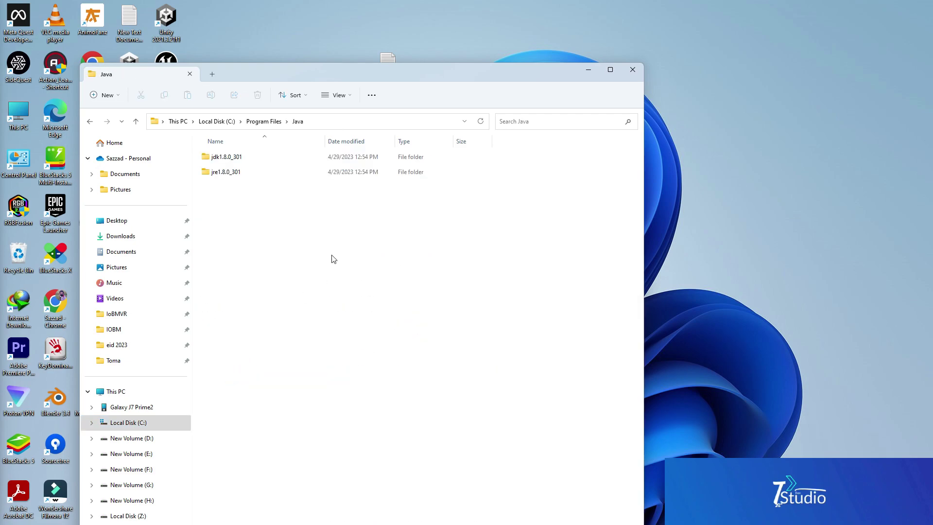
{"action": "double_click", "coordinate": [230, 161]}
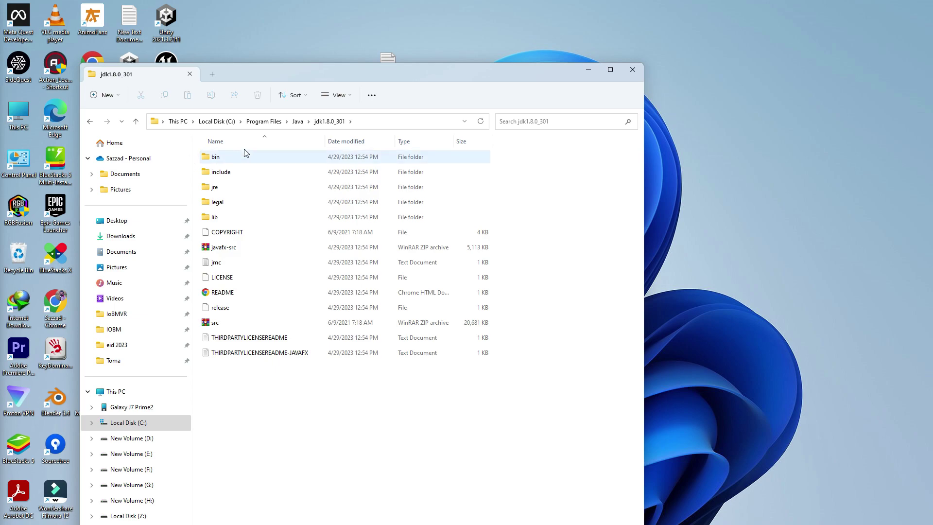
{"action": "double_click", "coordinate": [229, 160]}
Copy the full path of the JDK bin folder and minimize the File Explorer window.
{"action": "left_click", "coordinate": [380, 123]}
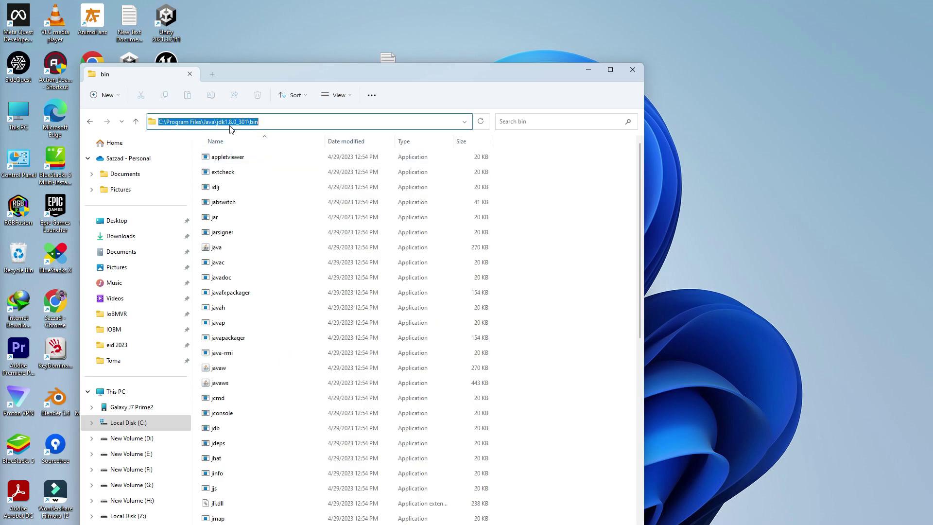
{"action": "right_click", "coordinate": [245, 122]}
{"action": "left_click", "coordinate": [287, 160]}
{"action": "left_click", "coordinate": [582, 67]}
Open the Windows environment variables and inspect the value of the JAVA_HOME user variable without editing it.
{"action": "left_click", "coordinate": [339, 513]}
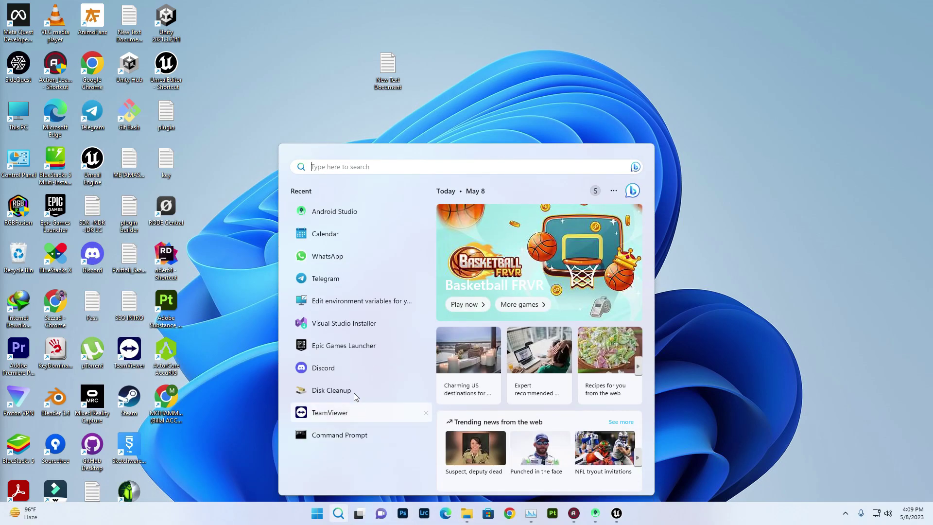
{"action": "left_click", "coordinate": [357, 302]}
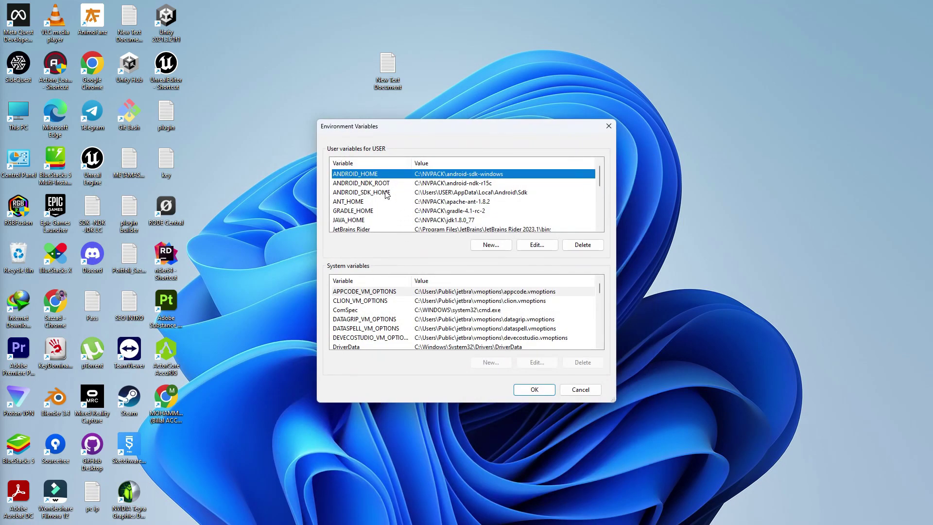
{"action": "left_click", "coordinate": [365, 221]}
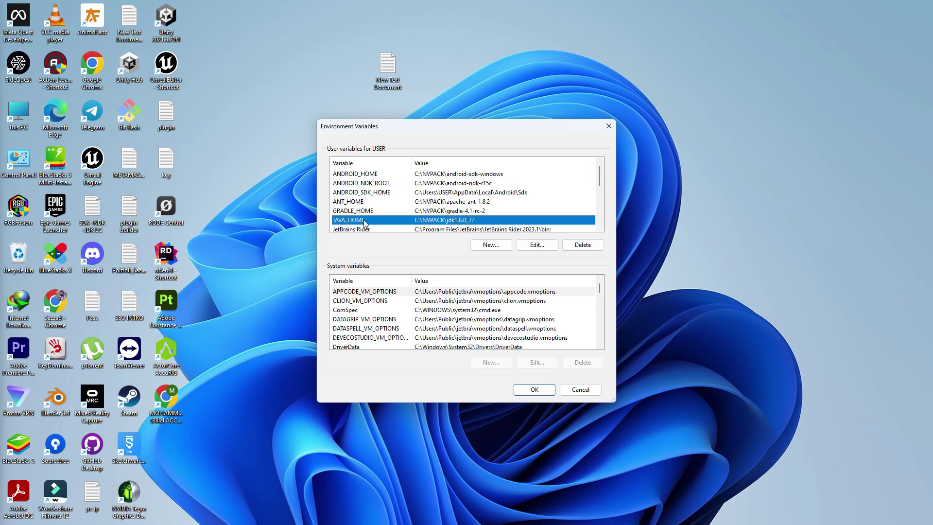
{"action": "left_click", "coordinate": [535, 245]}
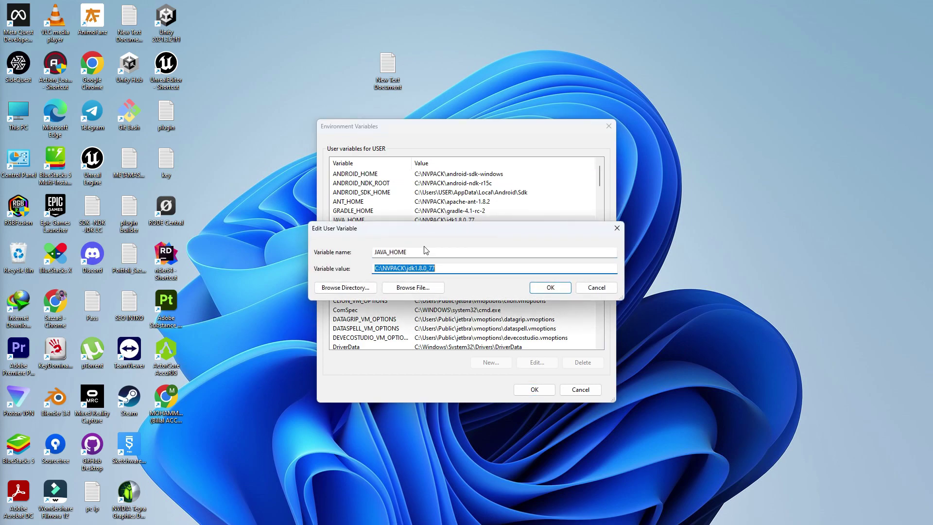
{"action": "left_click", "coordinate": [438, 269]}
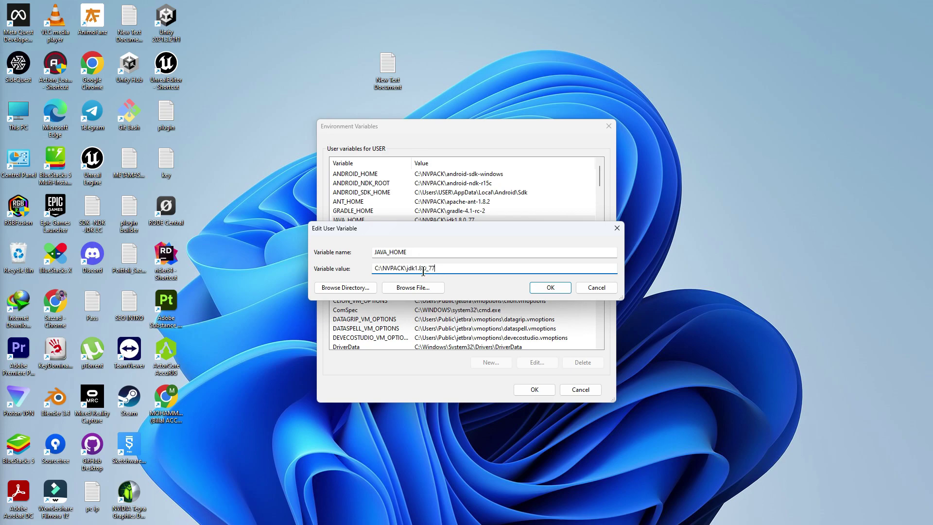
{"action": "left_click", "coordinate": [617, 228]}
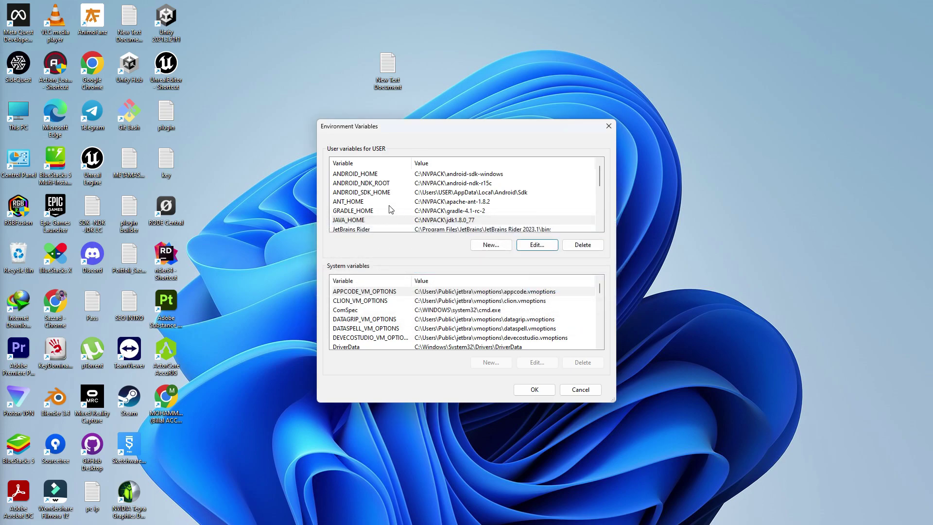
Examine the entries of the user Path variable and close its editor without changes.
{"action": "scroll", "coordinate": [394, 209], "scroll_direction": "down", "scroll_amount": 2}
{"action": "scroll", "coordinate": [393, 209], "scroll_direction": "down", "scroll_amount": 1}
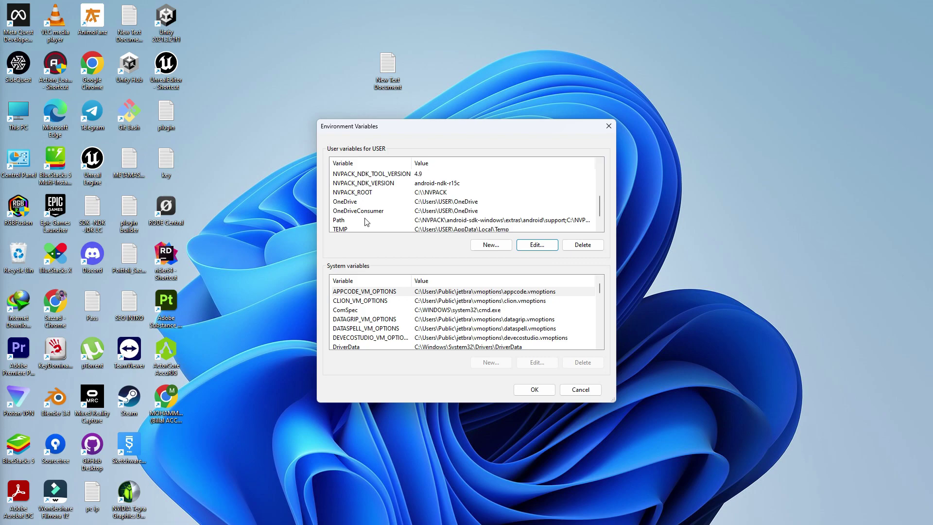
{"action": "double_click", "coordinate": [402, 219]}
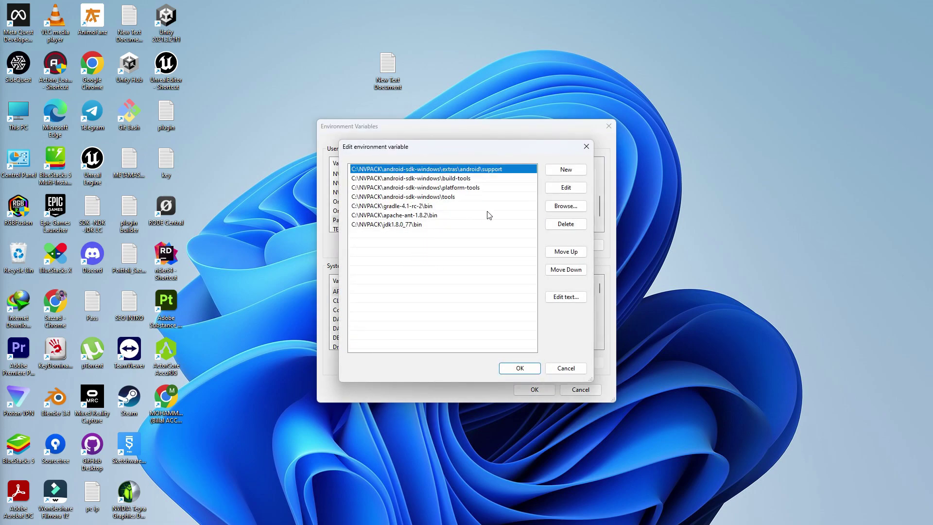
{"action": "left_click", "coordinate": [586, 146]}
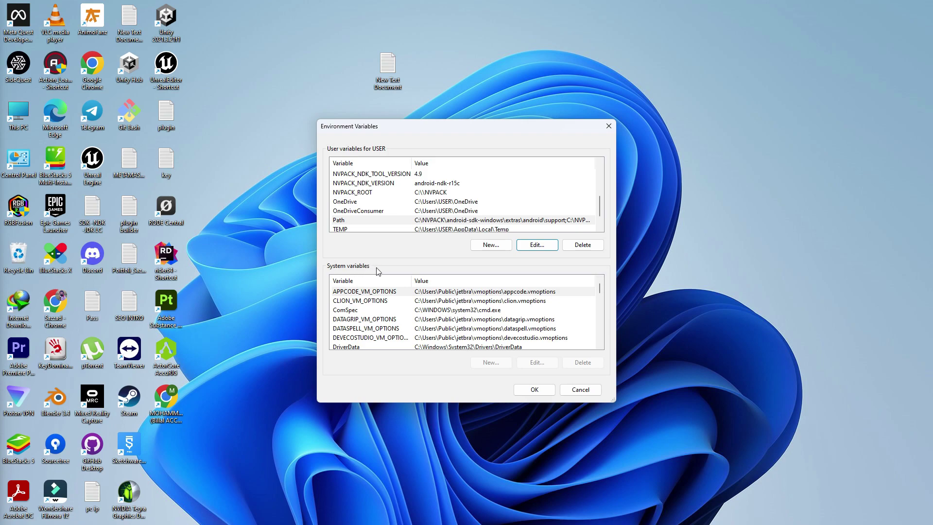
Look through the system variables as far as the Path entry and close the Environment Variables dialog without changes.
{"action": "scroll", "coordinate": [379, 334], "scroll_direction": "down", "scroll_amount": 1}
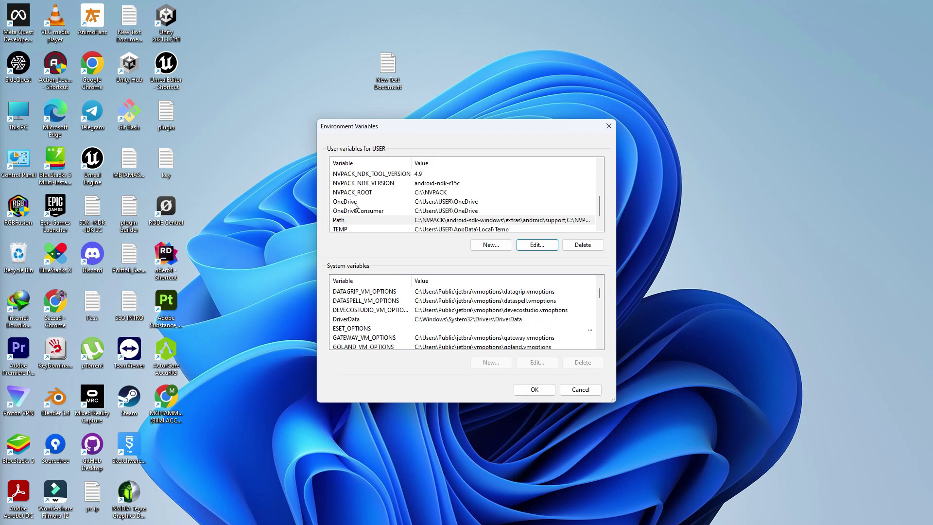
{"action": "left_click", "coordinate": [498, 312]}
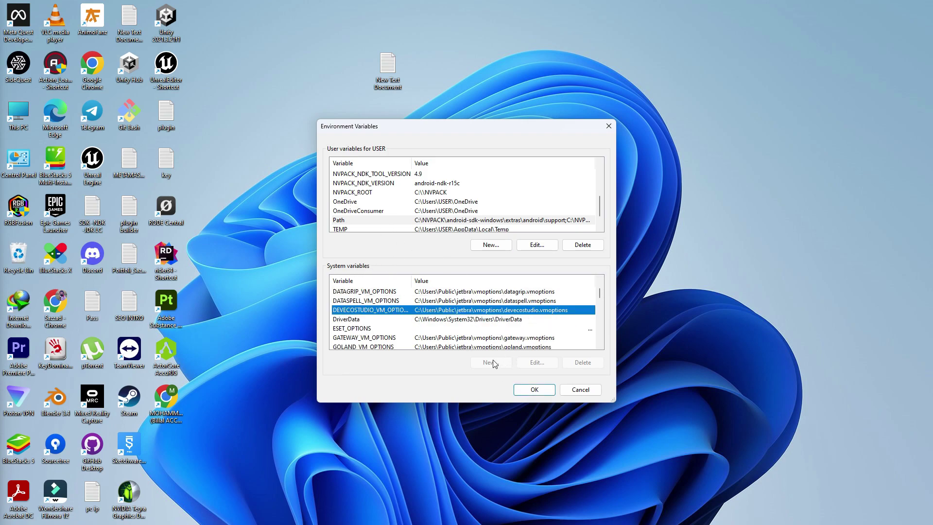
{"action": "scroll", "coordinate": [429, 322], "scroll_direction": "up", "scroll_amount": 1}
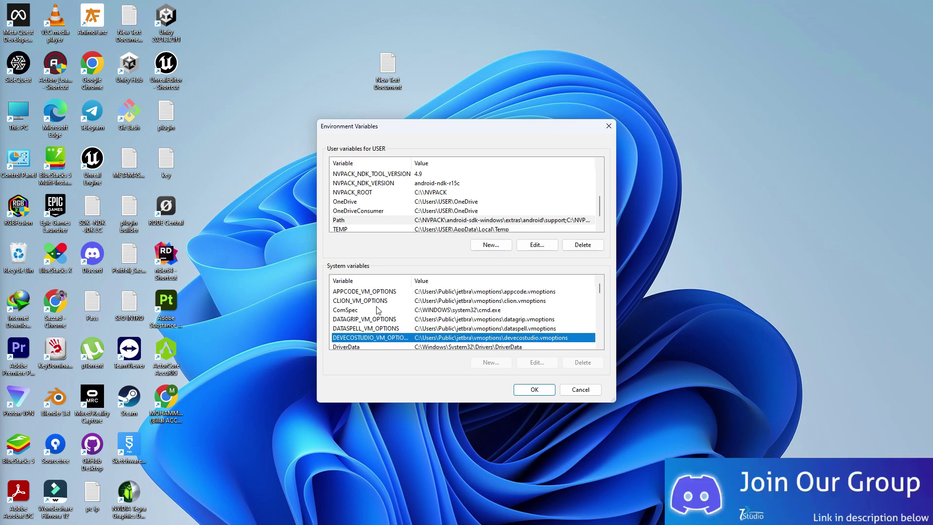
{"action": "scroll", "coordinate": [378, 310], "scroll_direction": "down", "scroll_amount": 5}
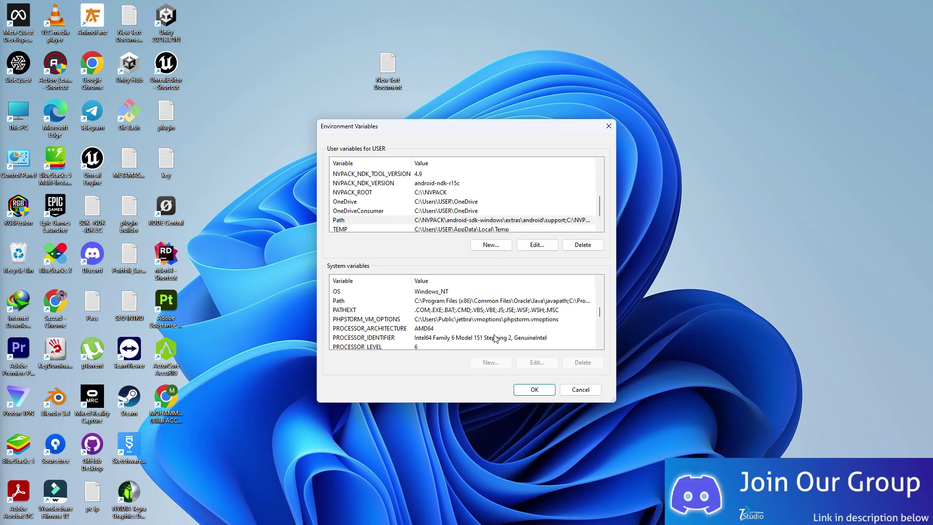
{"action": "left_click", "coordinate": [498, 300]}
{"action": "left_click", "coordinate": [609, 127]}
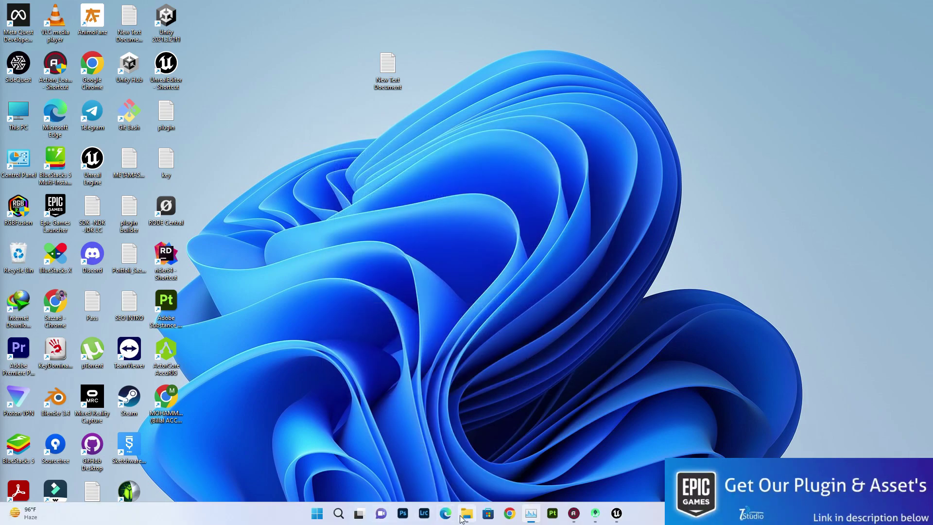
Switch to File Explorer, launch the TDS CodeWorks-1R7 installer from the Videos folder and minimize the folder window.
{"action": "mouse_move", "coordinate": [467, 514]}
{"action": "left_click", "coordinate": [469, 459]}
{"action": "left_click", "coordinate": [114, 283]}
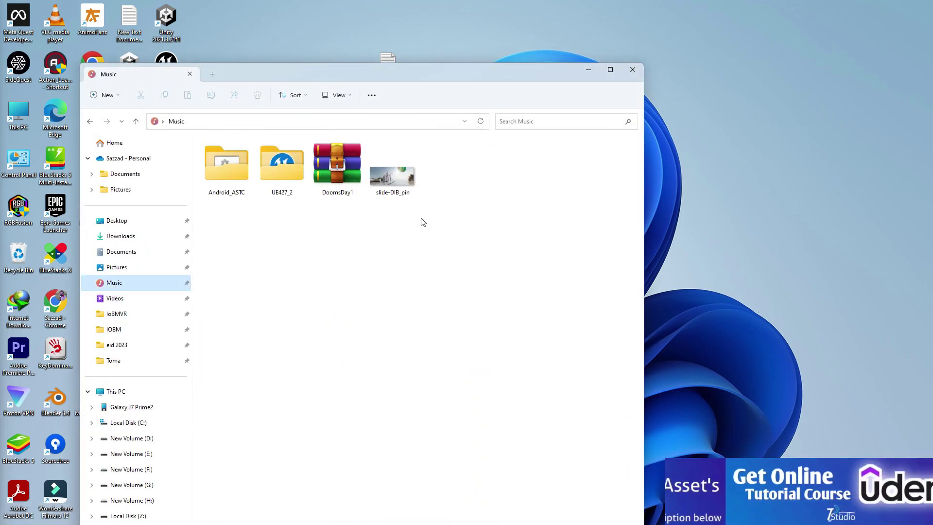
{"action": "left_click", "coordinate": [116, 298]}
{"action": "double_click", "coordinate": [439, 187]}
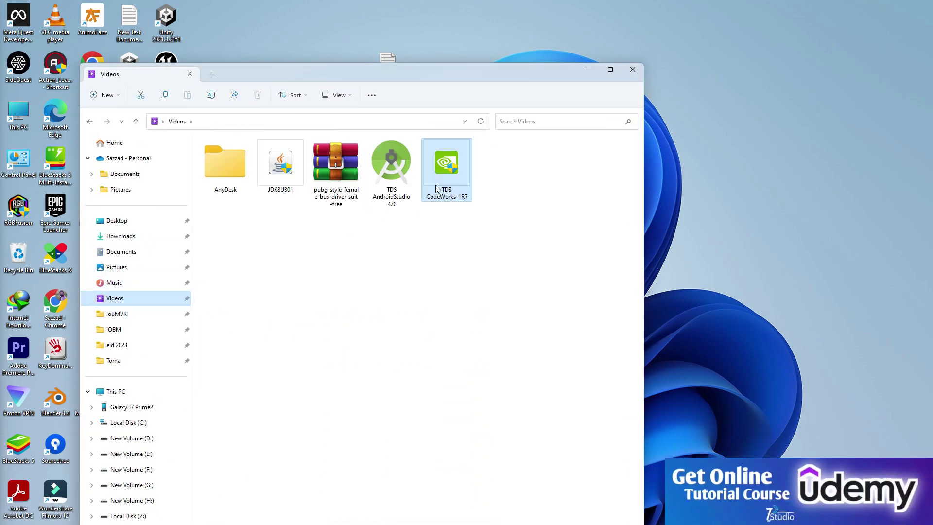
{"action": "left_click", "coordinate": [589, 72]}
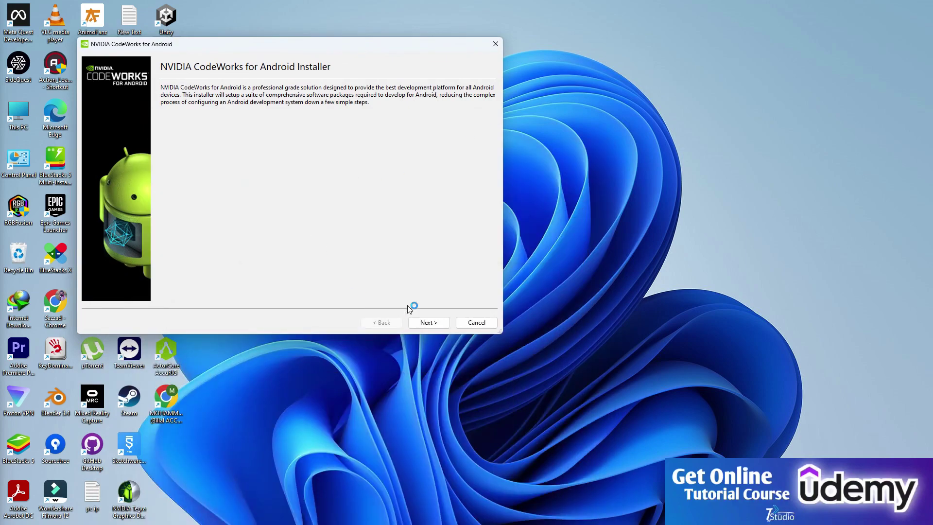
Proceed through the NVIDIA CodeWorks for Android setup with the default directories and usage collection enabled, up to the Components Manager.
{"action": "left_click", "coordinate": [436, 327]}
{"action": "left_click", "coordinate": [435, 325]}
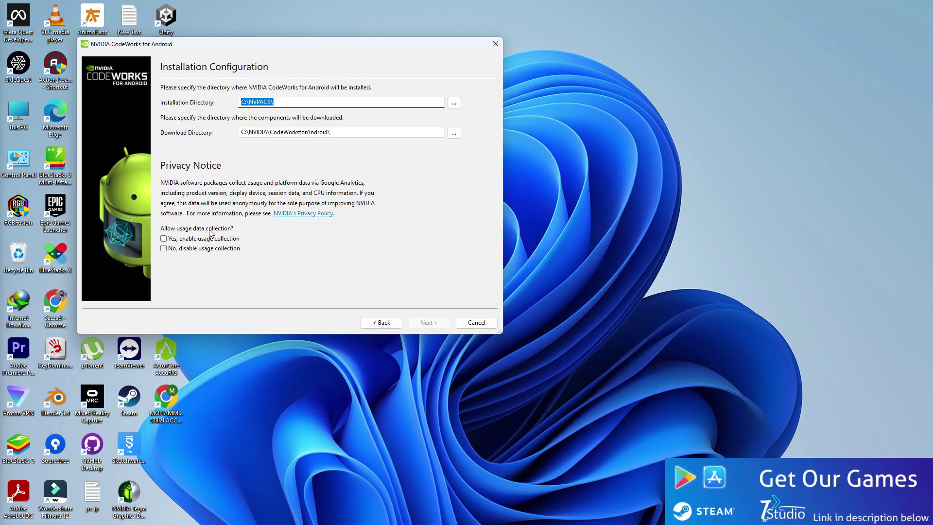
{"action": "left_click", "coordinate": [185, 238]}
{"action": "left_click", "coordinate": [427, 323]}
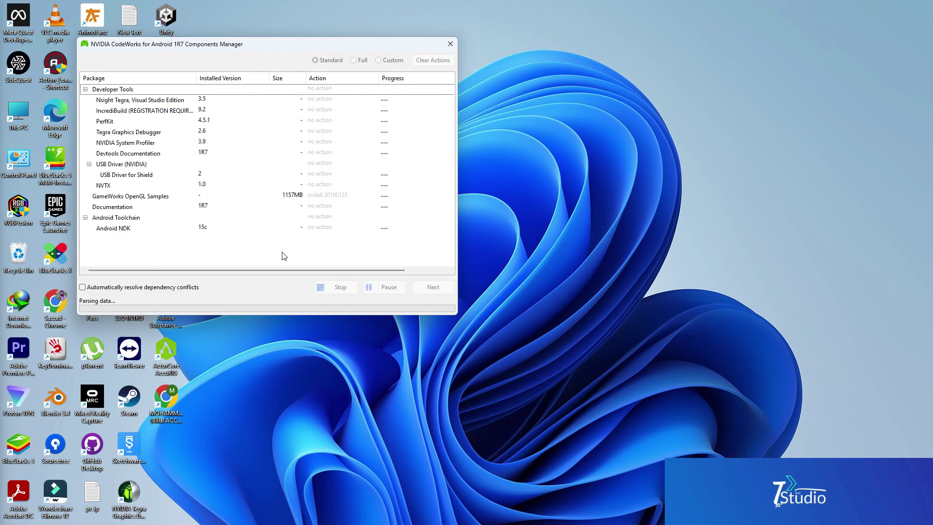
Review the CodeWorks component list, choose the Full package set, and cancel the installation.
{"action": "scroll", "coordinate": [194, 204], "scroll_direction": "down", "scroll_amount": 4}
{"action": "scroll", "coordinate": [183, 187], "scroll_direction": "down", "scroll_amount": 2}
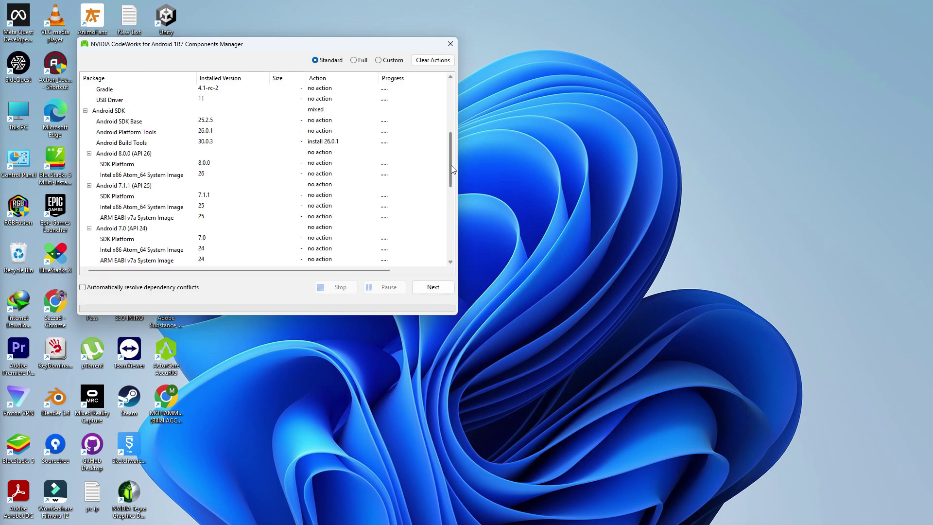
{"action": "scroll", "coordinate": [451, 165], "scroll_direction": "down", "scroll_amount": 3}
{"action": "left_click", "coordinate": [354, 61]}
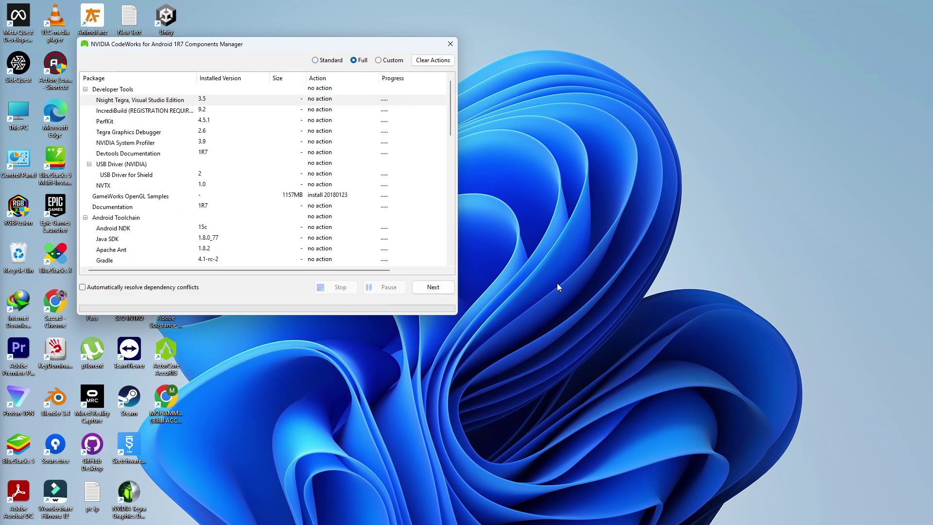
{"action": "left_click", "coordinate": [450, 44]}
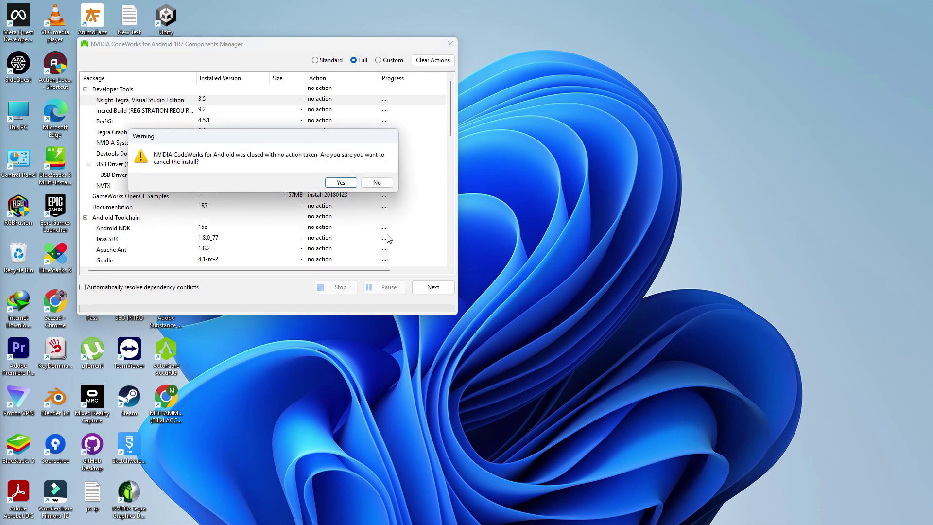
{"action": "left_click", "coordinate": [341, 183]}
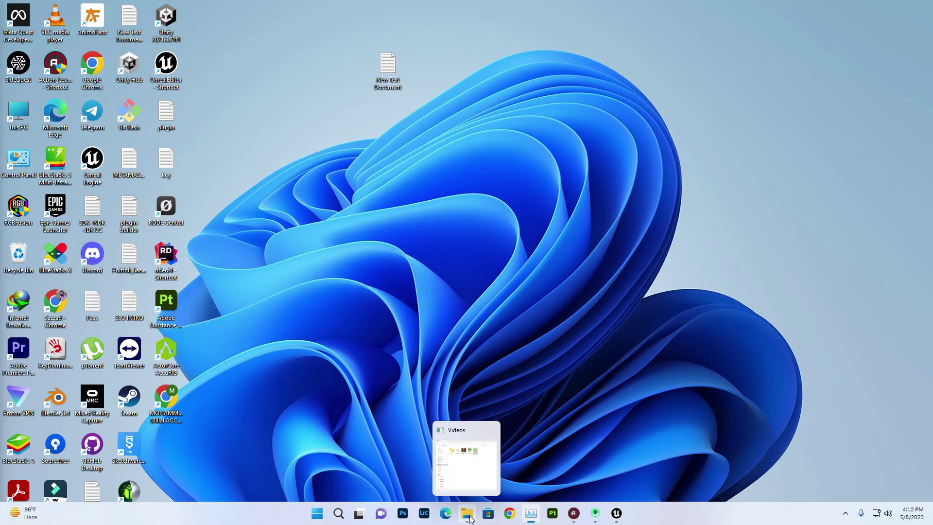
Switch to File Explorer, examine the SDK, NDK and JDK folders in C:\NVPACK, and close the window.
{"action": "left_click", "coordinate": [457, 458]}
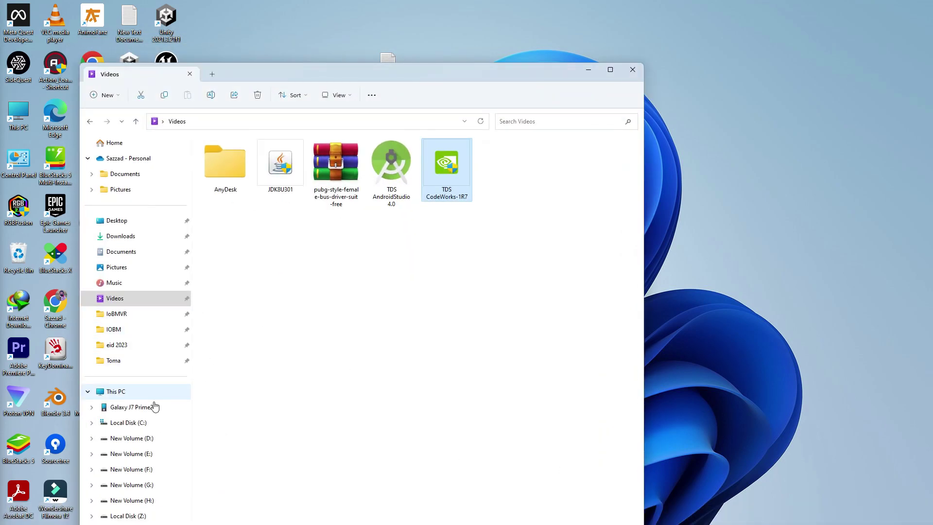
{"action": "left_click", "coordinate": [144, 423]}
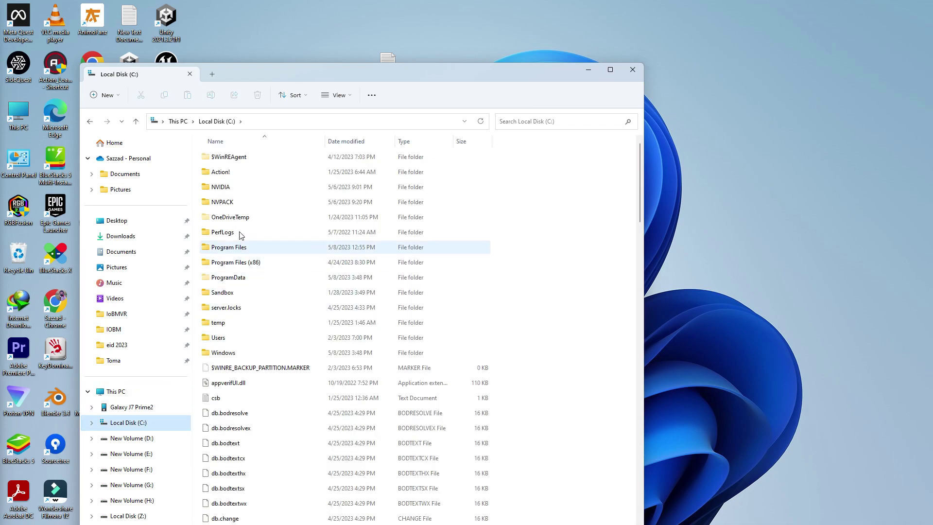
{"action": "double_click", "coordinate": [229, 203]}
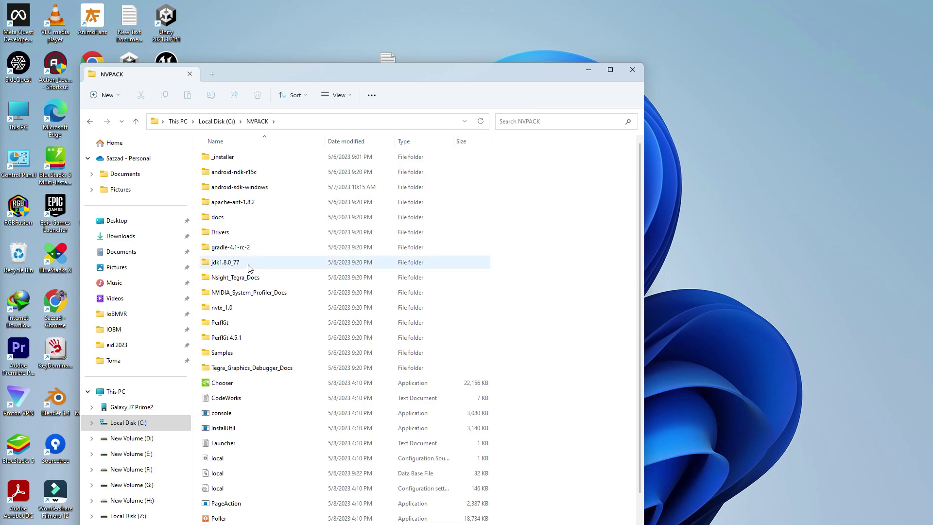
{"action": "scroll", "coordinate": [484, 300], "scroll_direction": "down", "scroll_amount": 1}
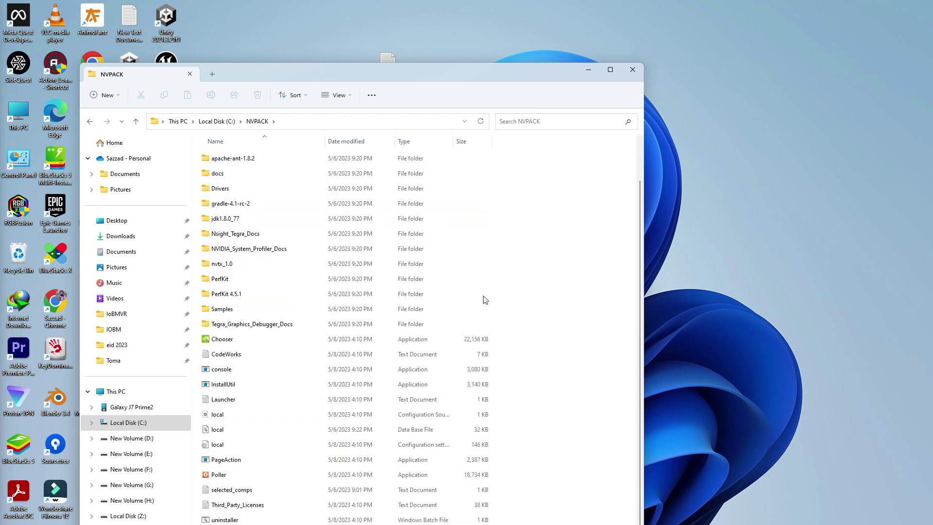
{"action": "left_click", "coordinate": [632, 75]}
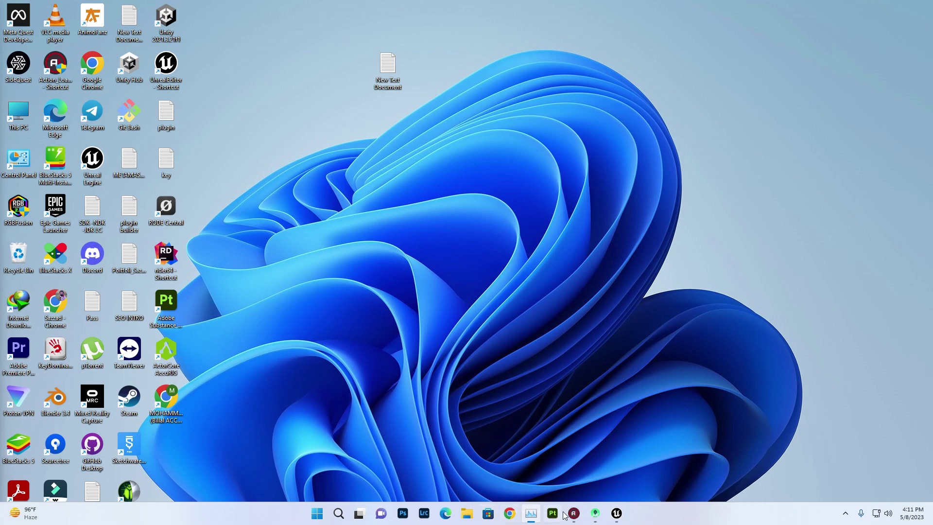
Switch to the Unreal Editor's Project Settings and set the Android SDK location to C:/NVPACK/android-sdk-windows.
{"action": "left_click", "coordinate": [610, 515]}
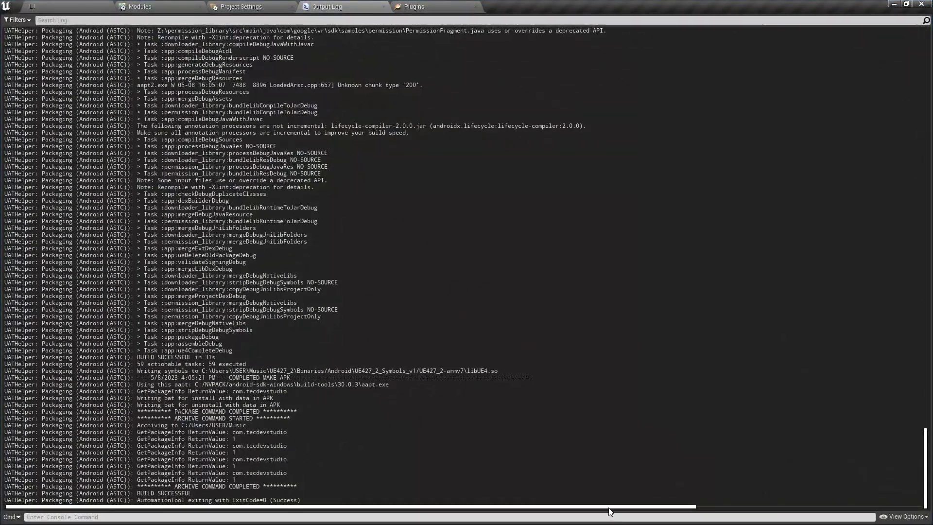
{"action": "left_click", "coordinate": [238, 5]}
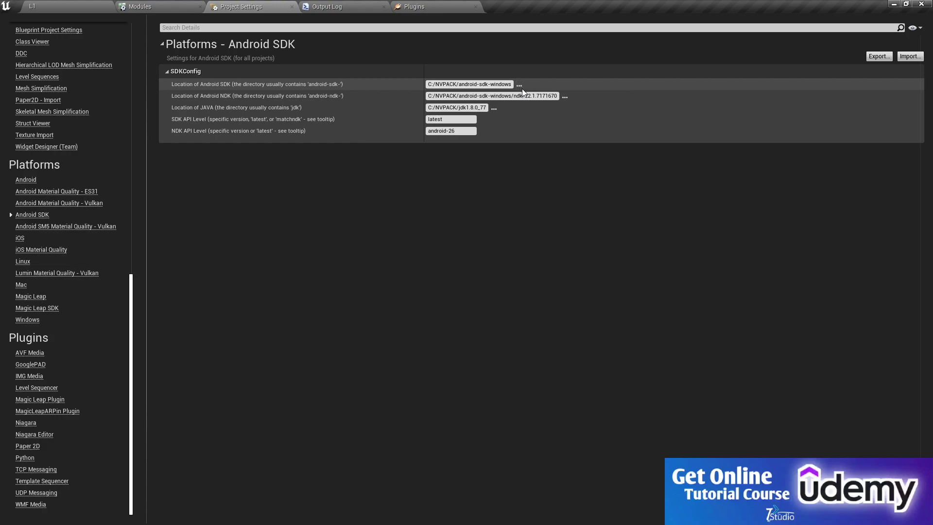
{"action": "left_click", "coordinate": [520, 85]}
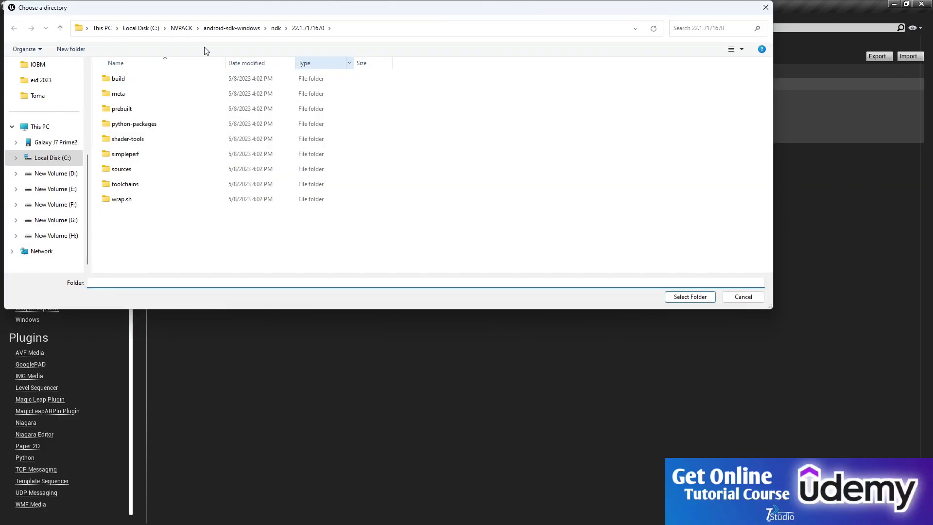
{"action": "left_click", "coordinate": [171, 124]}
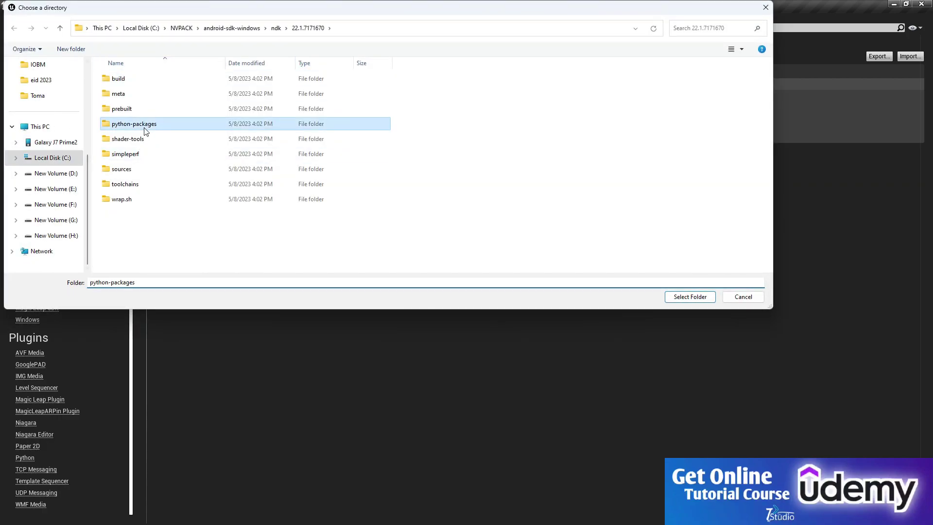
{"action": "left_click", "coordinate": [178, 33]}
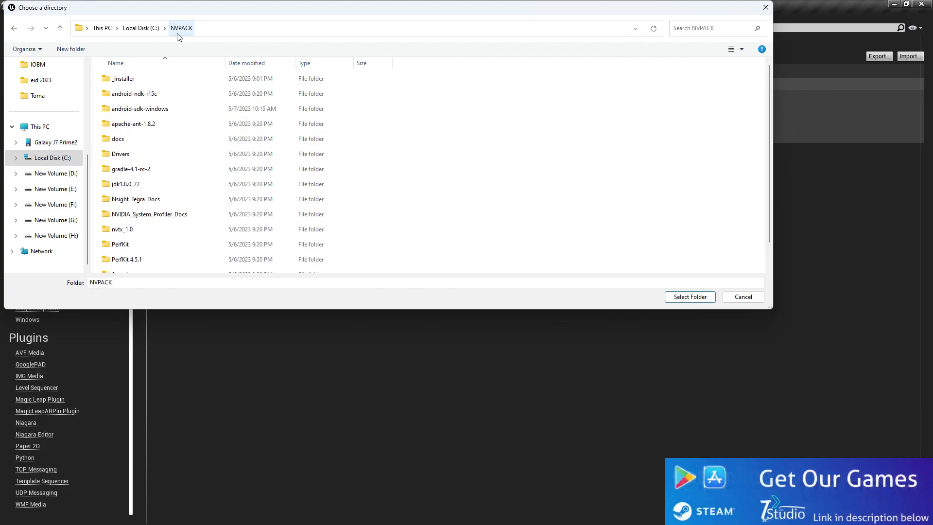
{"action": "left_click", "coordinate": [123, 110]}
{"action": "left_click", "coordinate": [691, 297]}
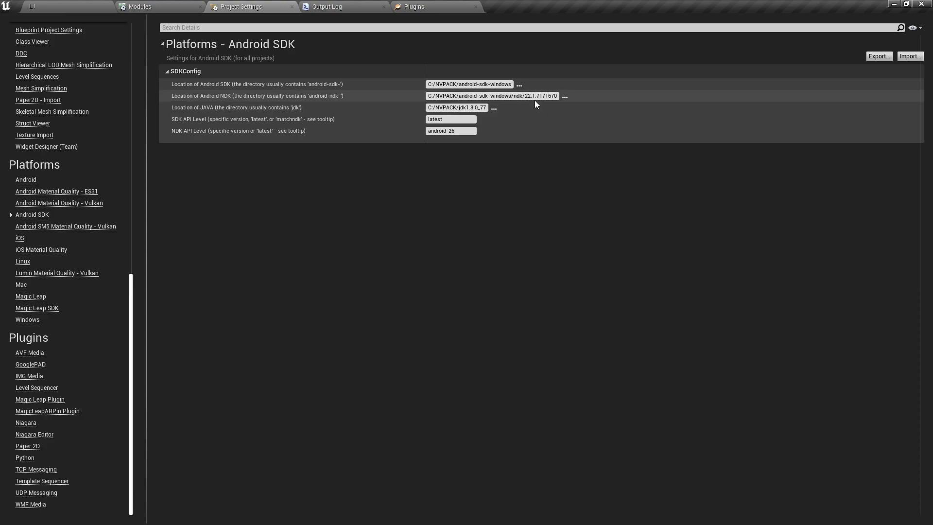
Set the Android NDK location to C:/NVPACK/android-sdk-windows/ndk/22.1.7171670.
{"action": "left_click", "coordinate": [565, 97]}
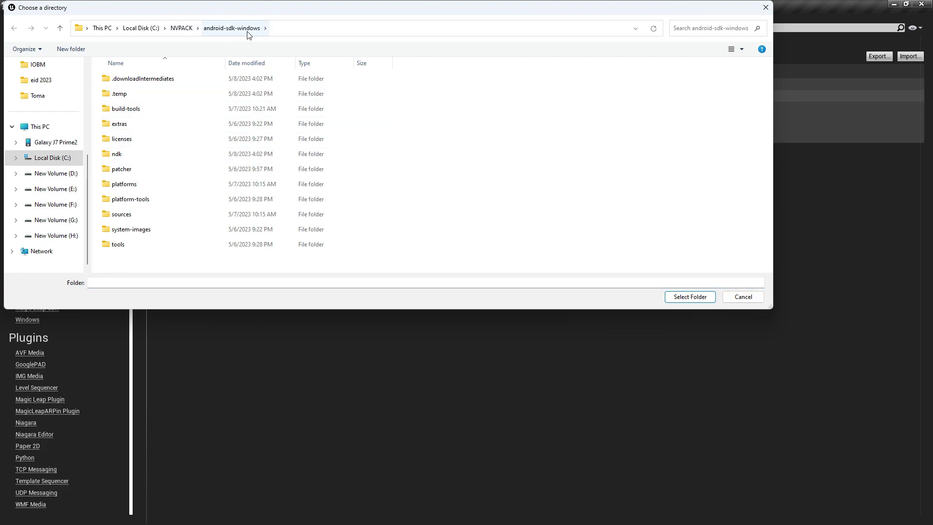
{"action": "double_click", "coordinate": [135, 153]}
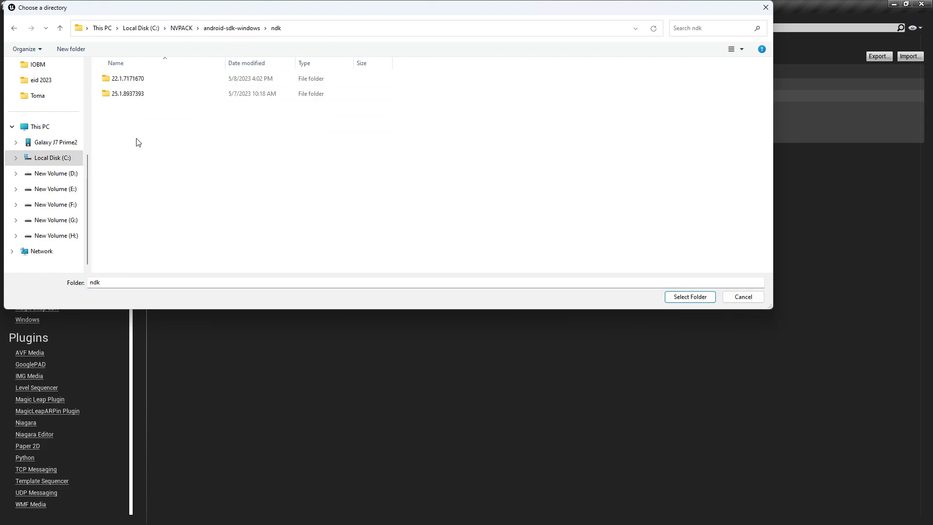
{"action": "left_click", "coordinate": [126, 82]}
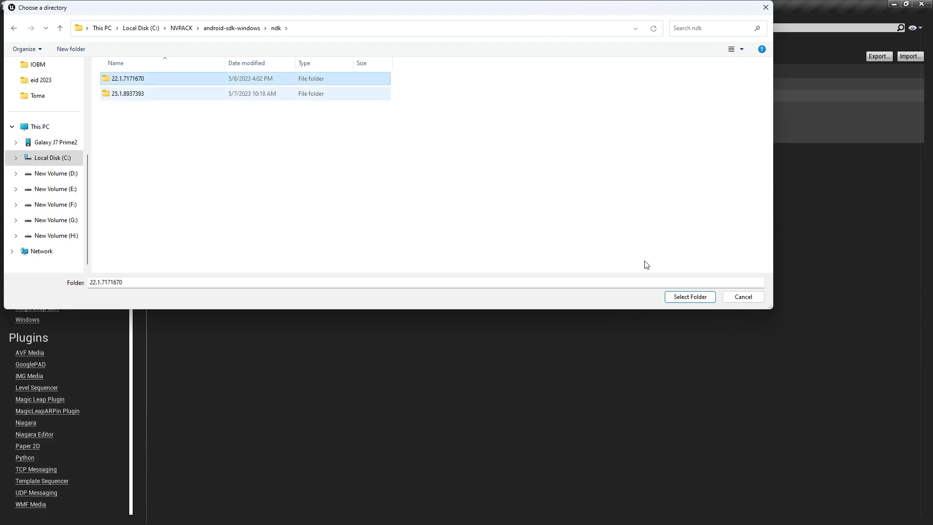
{"action": "left_click", "coordinate": [679, 299]}
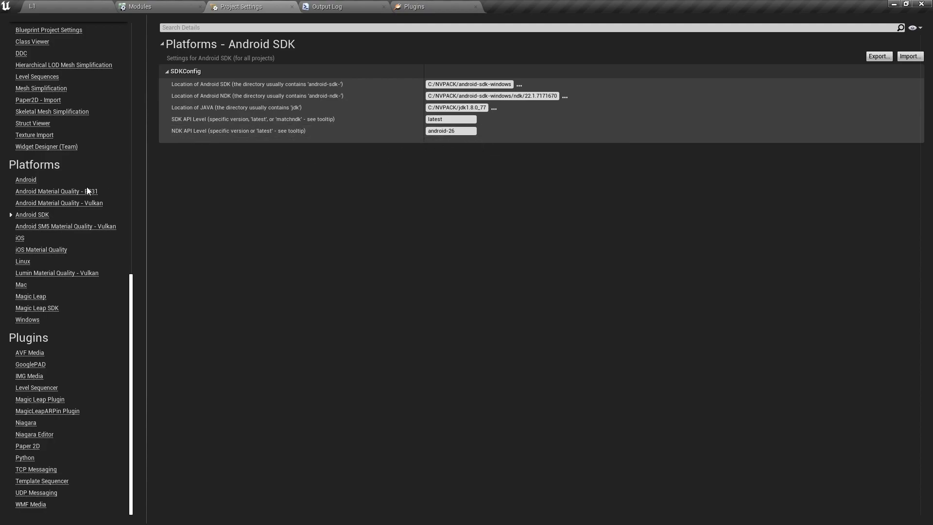
Open the Android platform settings and review the APK Packaging and Launch Images options without changing them.
{"action": "left_click", "coordinate": [32, 184]}
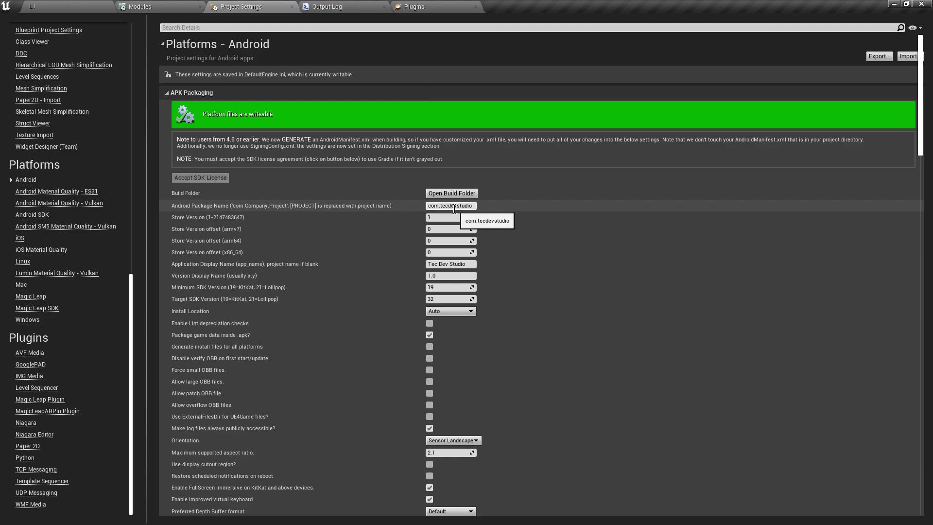
{"action": "scroll", "coordinate": [390, 286], "scroll_direction": "down", "scroll_amount": 2}
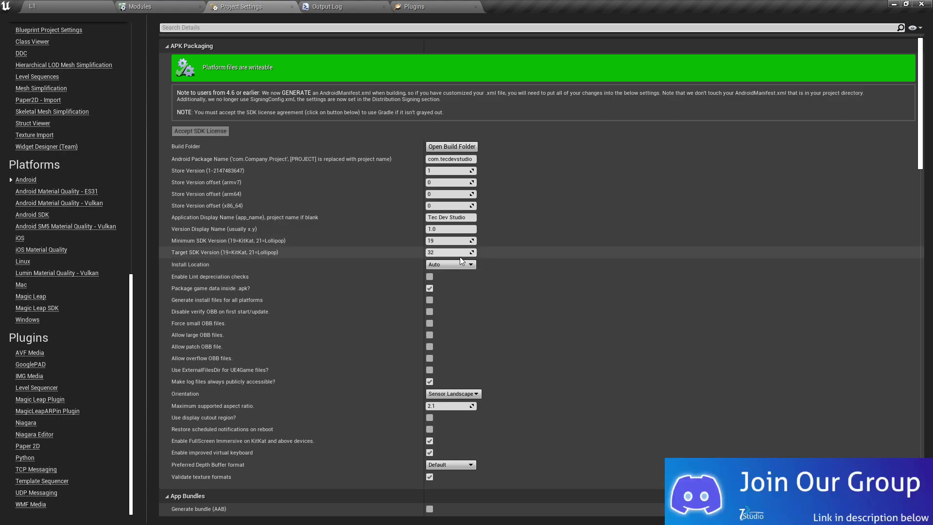
{"action": "scroll", "coordinate": [470, 252], "scroll_direction": "down", "scroll_amount": 2}
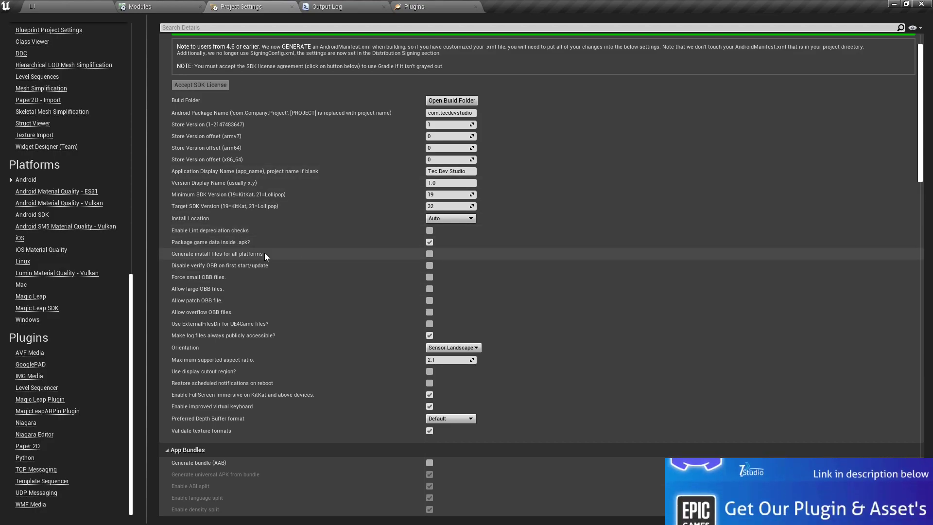
{"action": "left_click", "coordinate": [429, 243]}
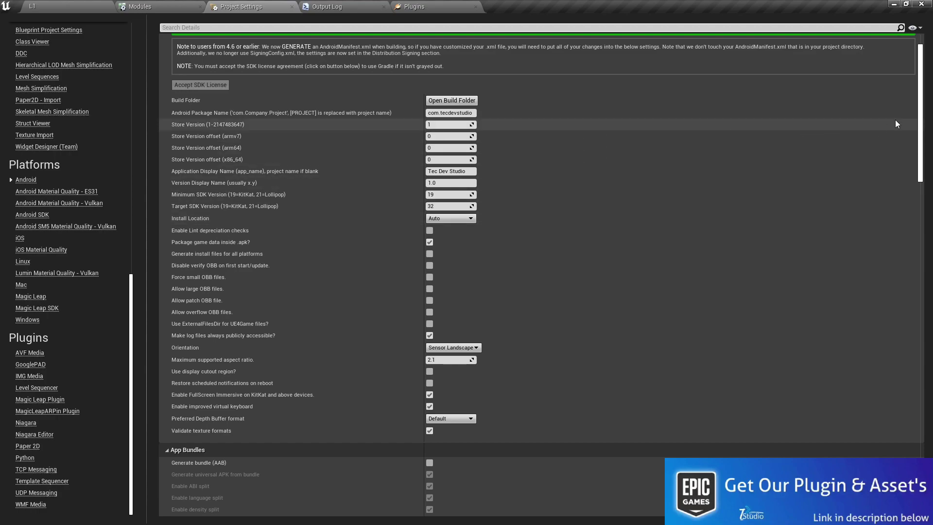
{"action": "left_click_drag", "start_coordinate": [915, 122], "coordinate": [906, 401]}
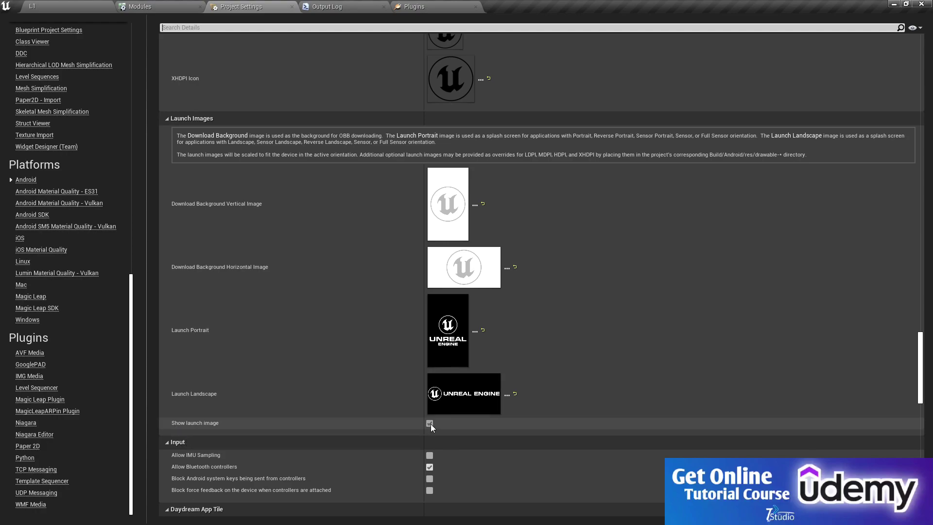
{"action": "left_click_drag", "start_coordinate": [920, 360], "coordinate": [915, 33]}
{"action": "left_click", "coordinate": [894, 231]}
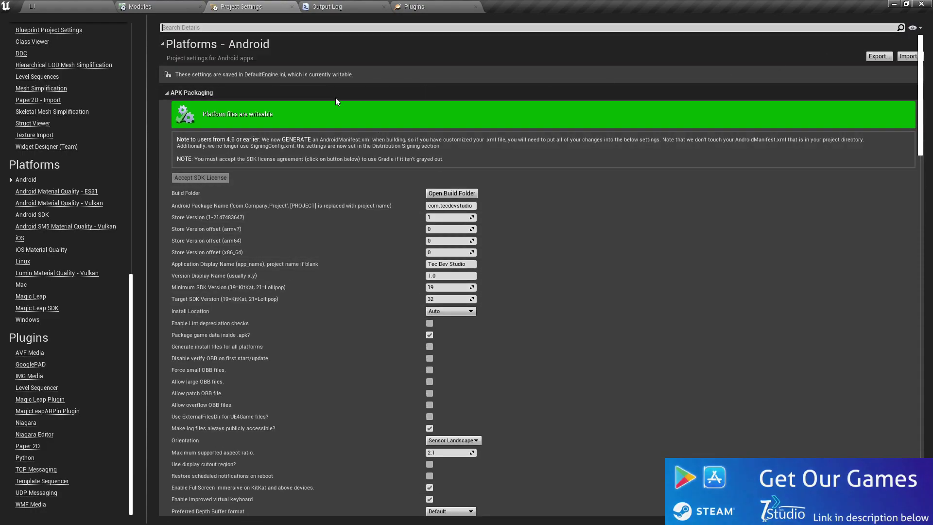
Return to the L1 level editor and start packaging the project for Android (ASTC).
{"action": "left_click", "coordinate": [32, 6]}
{"action": "left_click", "coordinate": [9, 18]}
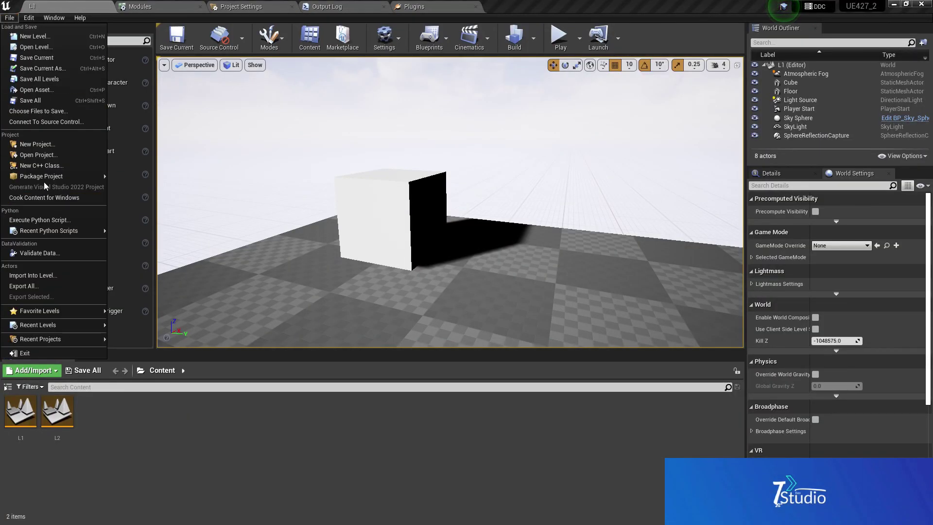
{"action": "mouse_move", "coordinate": [45, 180]}
{"action": "mouse_move", "coordinate": [125, 179]}
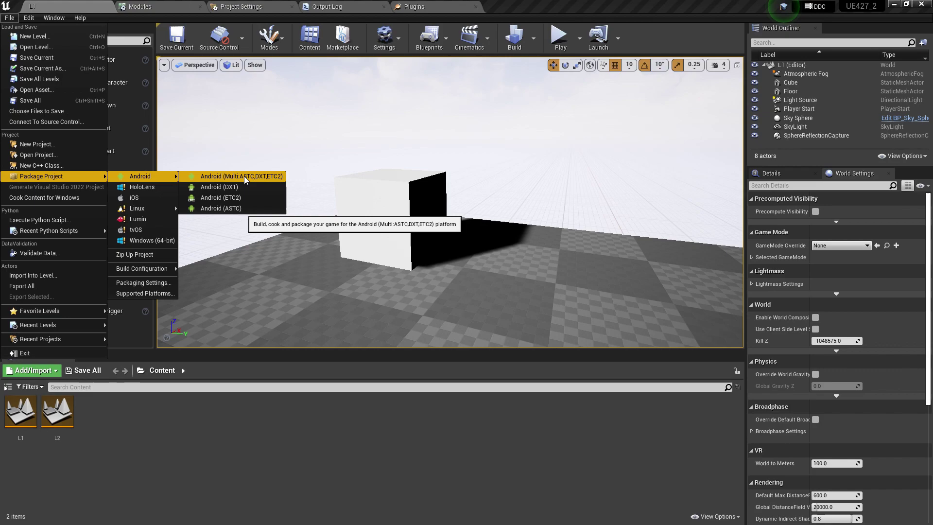
{"action": "left_click", "coordinate": [231, 208]}
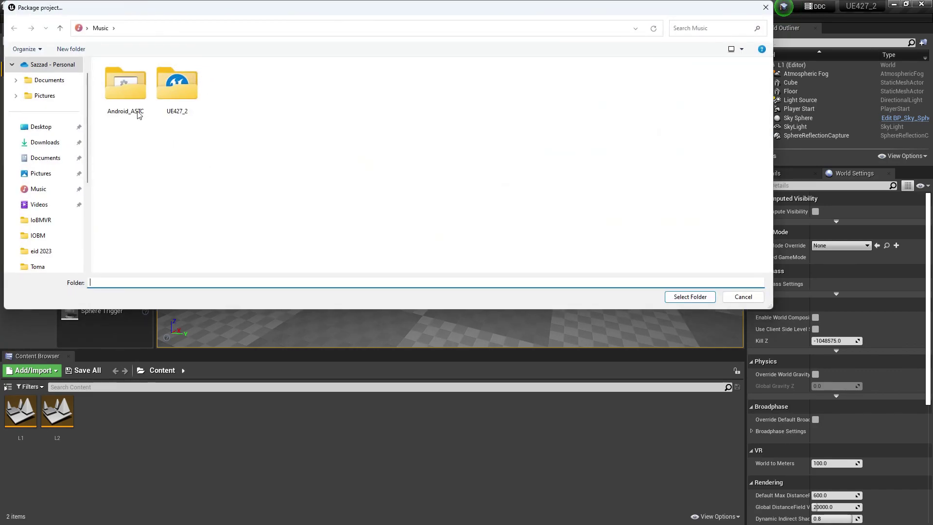
Delete the existing Android_ASTC folder and choose the Music folder as the packaging destination.
{"action": "left_click", "coordinate": [137, 115]}
{"action": "key", "text": "Delete"}
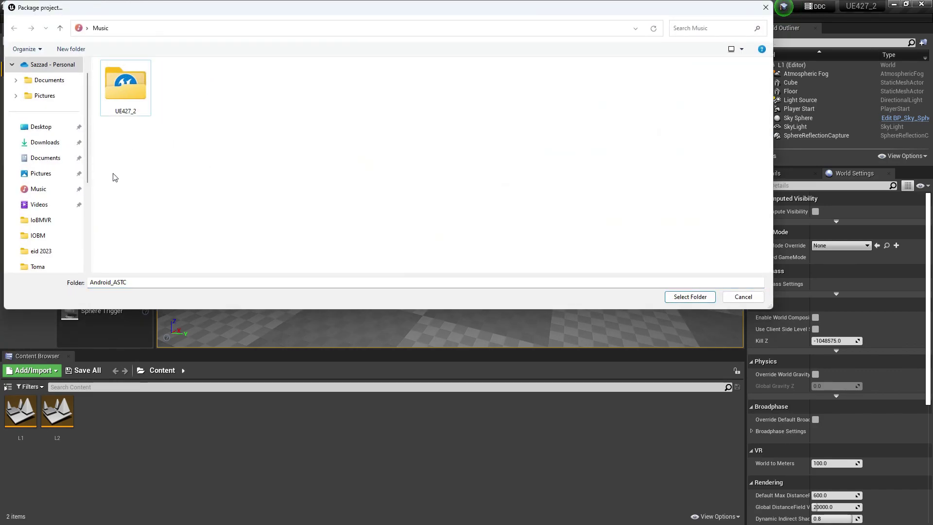
{"action": "left_click", "coordinate": [55, 193]}
{"action": "left_click", "coordinate": [690, 297]}
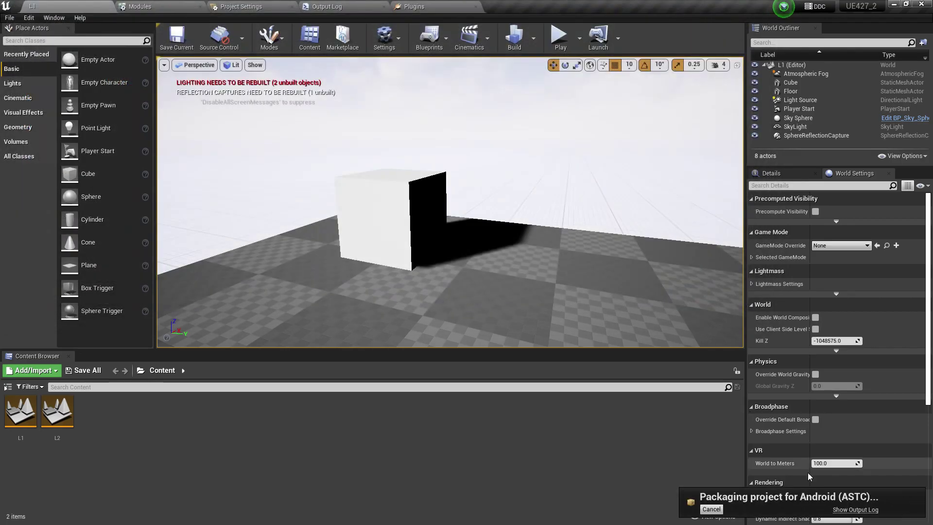
Open the output log of the running packaging job and clear its earlier entries.
{"action": "left_click", "coordinate": [846, 510]}
{"action": "right_click", "coordinate": [396, 203]}
{"action": "left_click", "coordinate": [428, 214]}
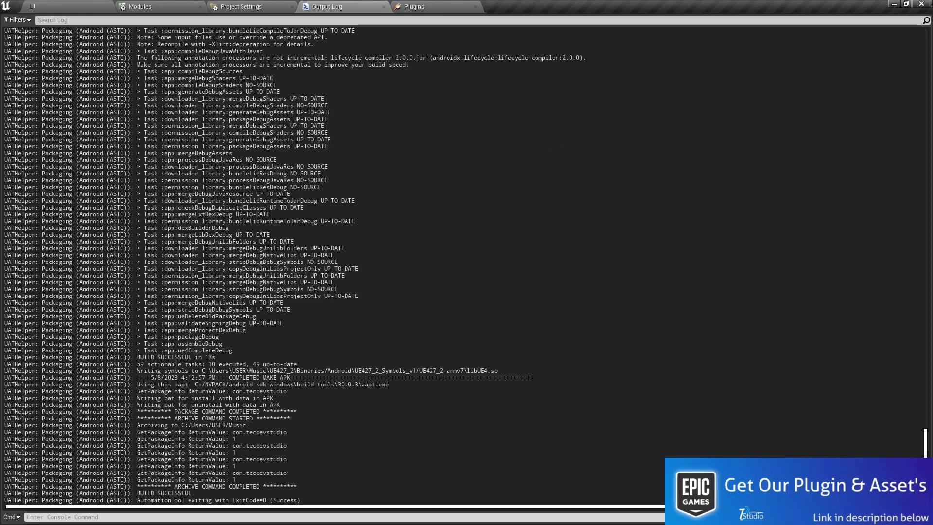
Highlight and examine the final output log lines covering the archive command and the Android (ASTC) build result.
{"action": "left_click_drag", "start_coordinate": [117, 447], "coordinate": [318, 500]}
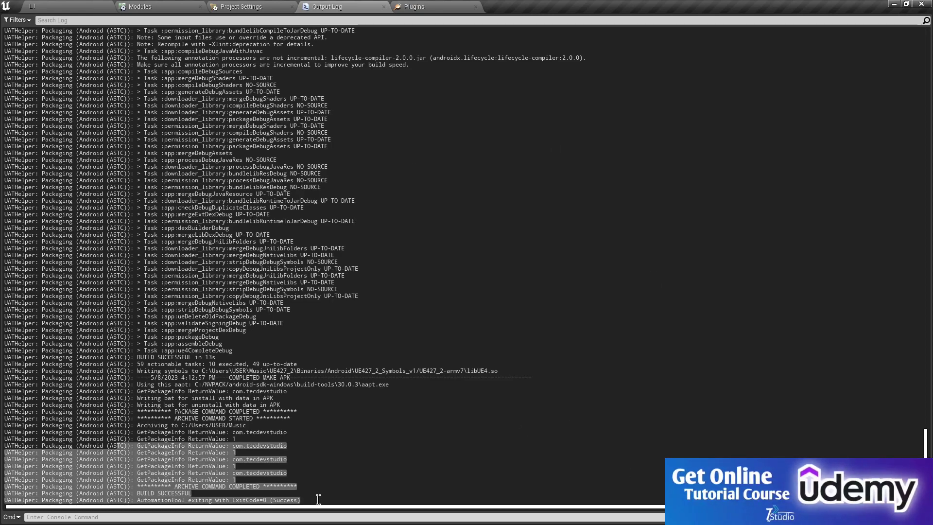
{"action": "left_click", "coordinate": [346, 479]}
{"action": "left_click_drag", "start_coordinate": [376, 494], "coordinate": [110, 430]}
{"action": "left_click", "coordinate": [501, 376]}
Minimize the editor, switch to File Explorer and open the Android_ASTC folder inside Music.
{"action": "left_click", "coordinate": [893, 4]}
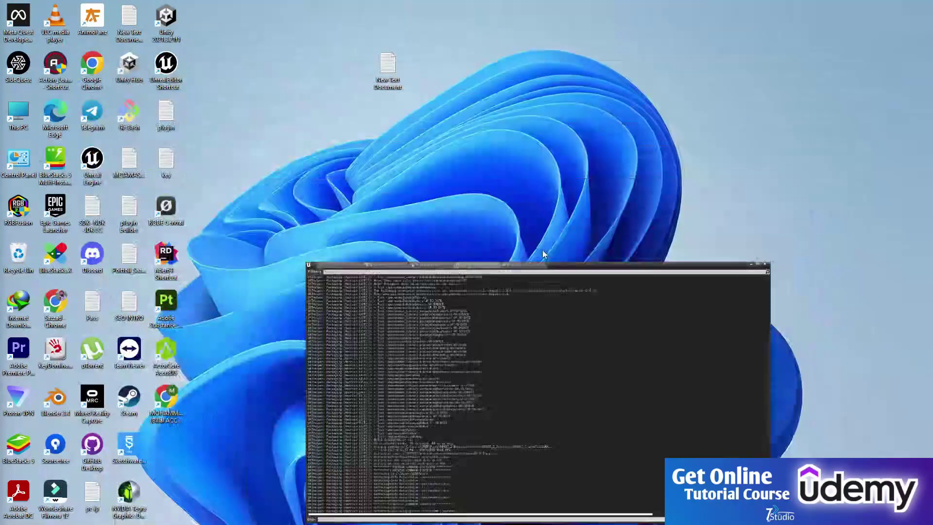
{"action": "key", "text": "super+e"}
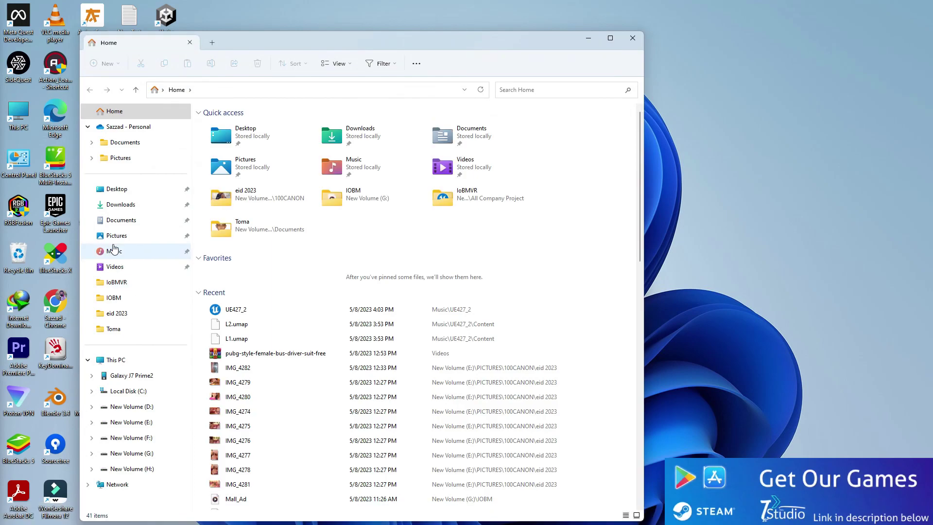
{"action": "left_click", "coordinate": [127, 253]}
{"action": "double_click", "coordinate": [233, 163]}
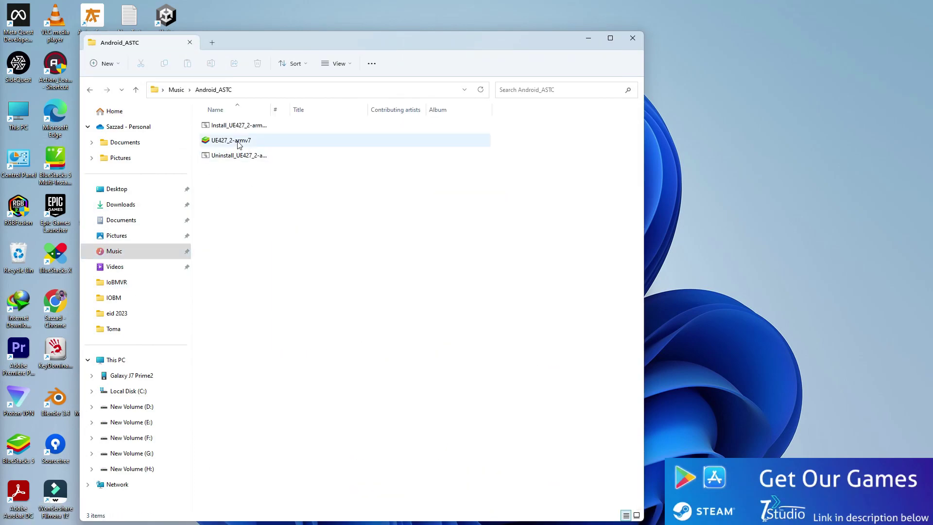